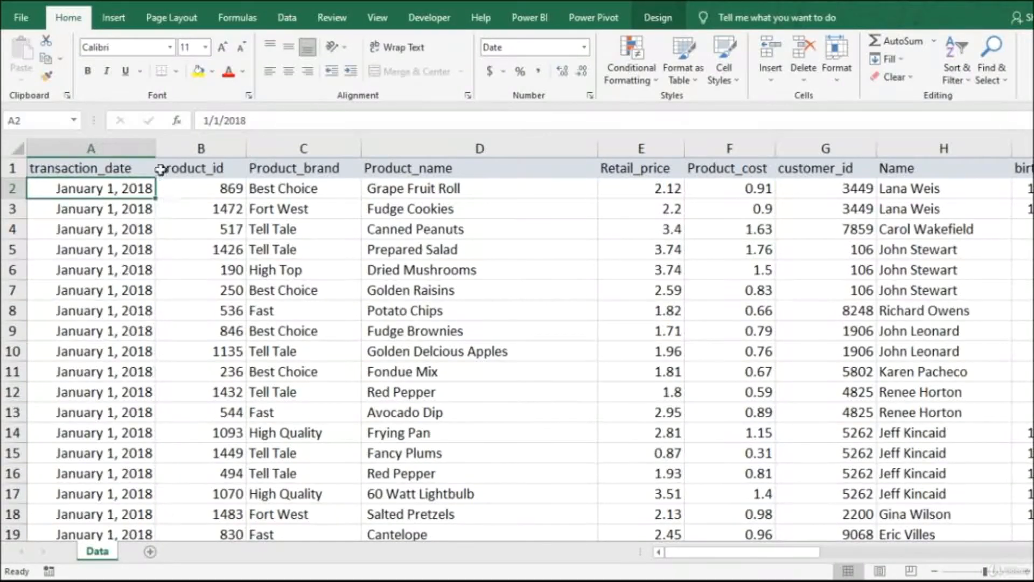
# - Create a PivotTable from the Data table on a new worksheet
pyautogui.click(113, 18)
pyautogui.click(24, 59)
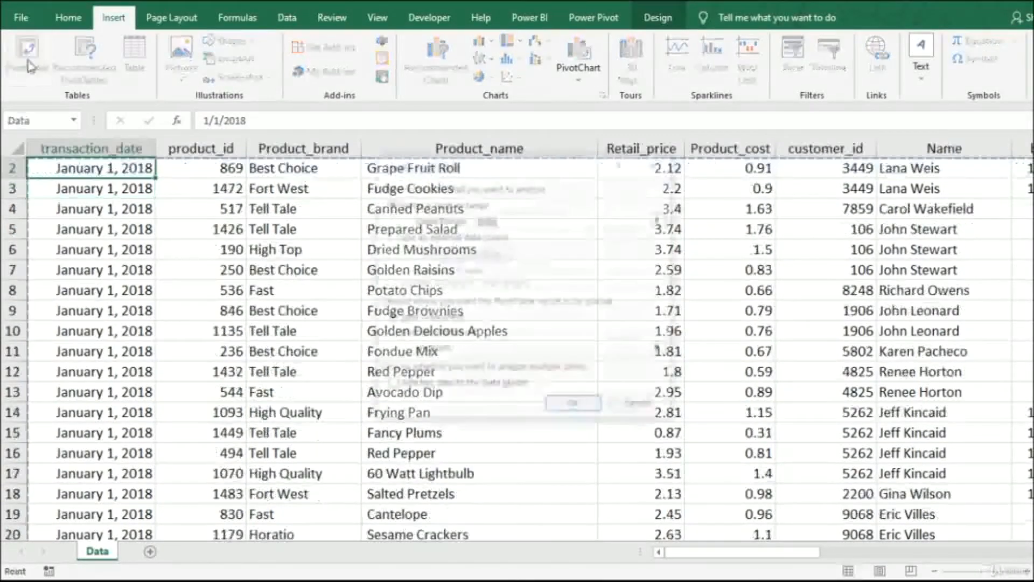
pyautogui.click(571, 408)
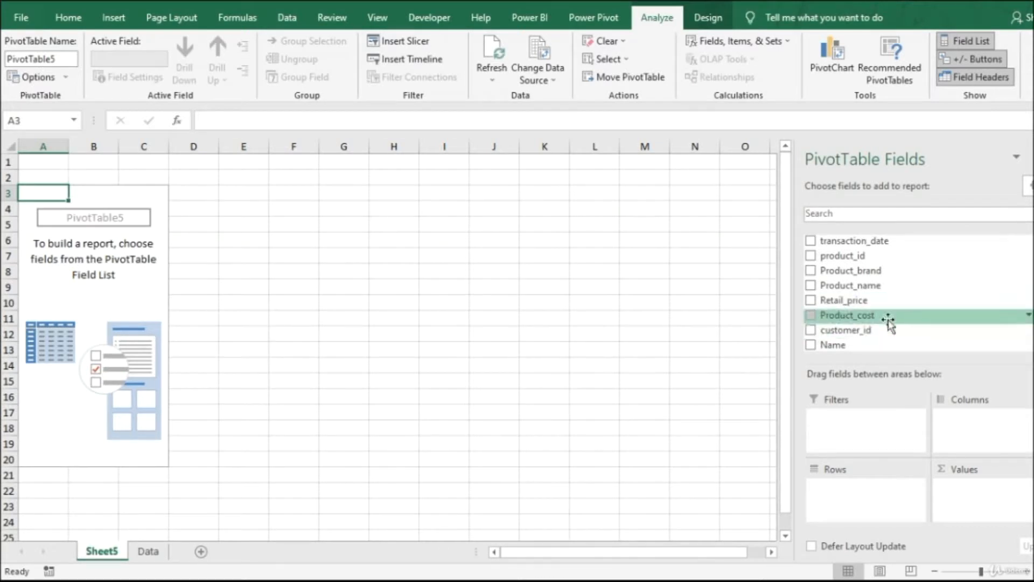
# - Add store_country as the PivotTable's row field and Sales Revenue and Cost as its value fields
pyautogui.scroll(-5, 865, 260)
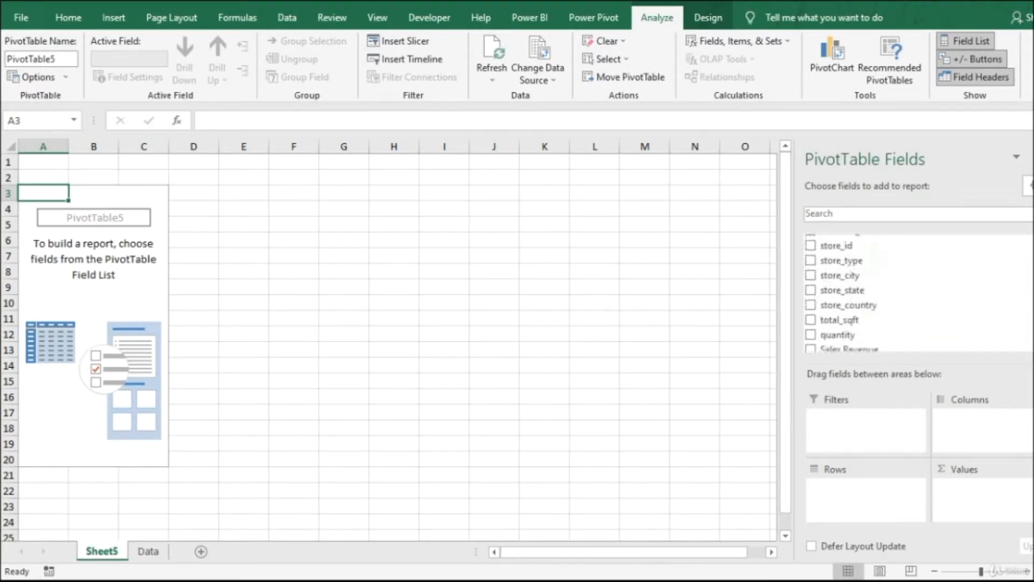
pyautogui.moveTo(866, 260); pyautogui.dragTo(871, 510)
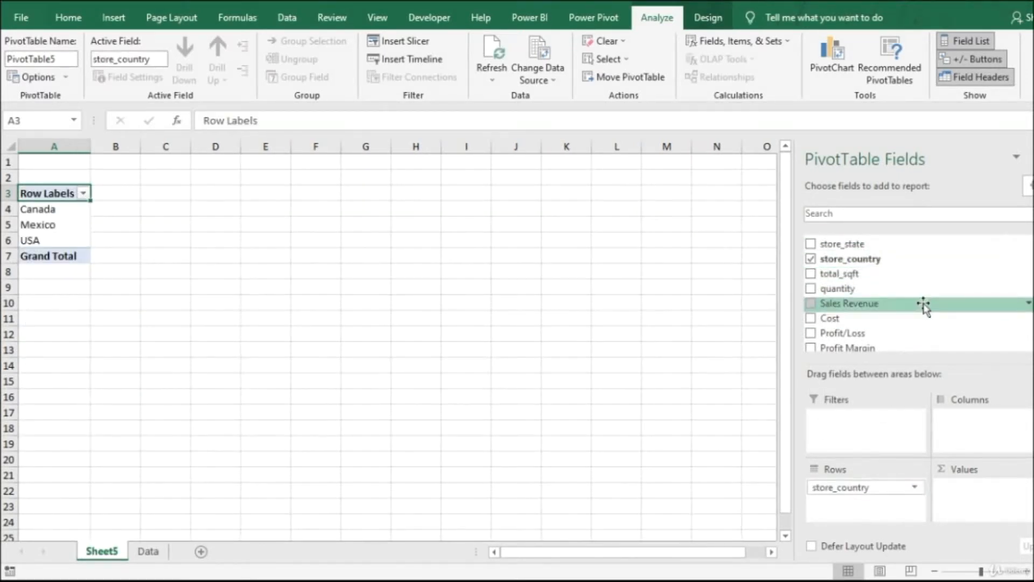
pyautogui.scroll(-1, 923, 303)
pyautogui.moveTo(857, 278); pyautogui.dragTo(977, 493)
pyautogui.moveTo(828, 297); pyautogui.dragTo(984, 511)
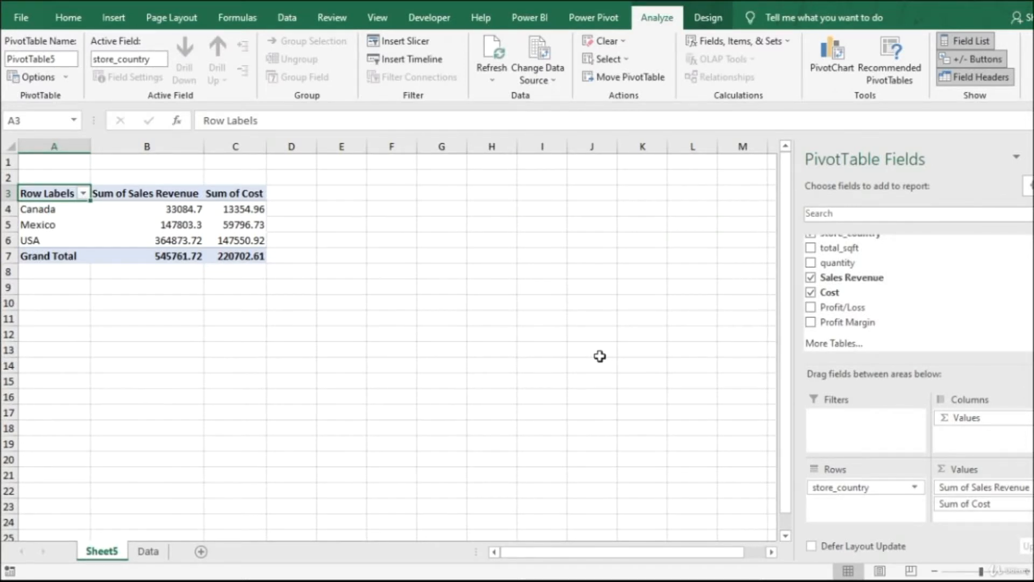
# - Change the custom name of the Sales Revenue value field to "Total Sales Revenue"
pyautogui.click(1030, 570)
pyautogui.click(1029, 571)
pyautogui.click(1030, 571)
pyautogui.click(1029, 571)
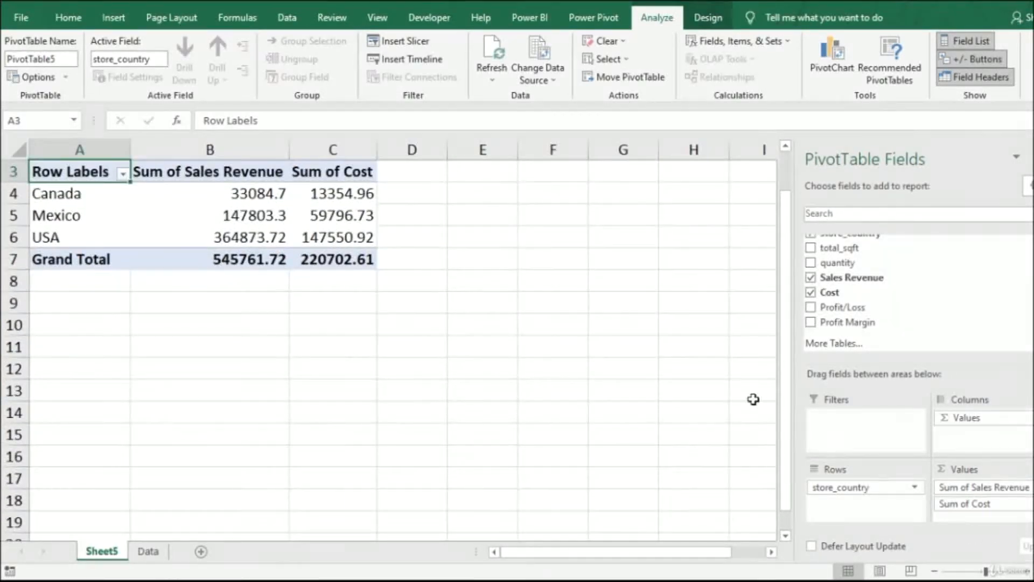
pyautogui.scroll(1, 622, 345)
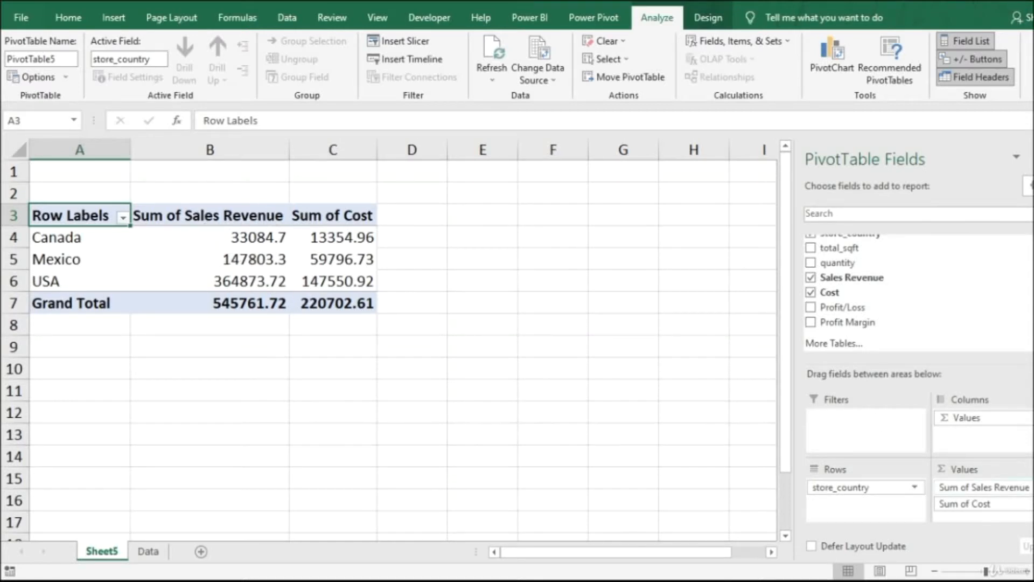
pyautogui.click(1013, 487)
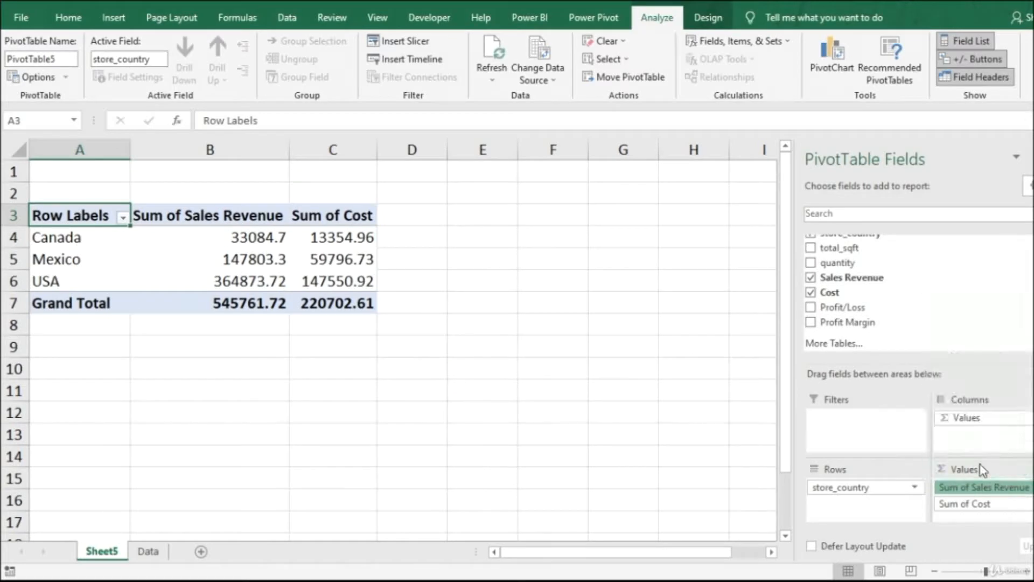
pyautogui.click(986, 465)
pyautogui.click(480, 217)
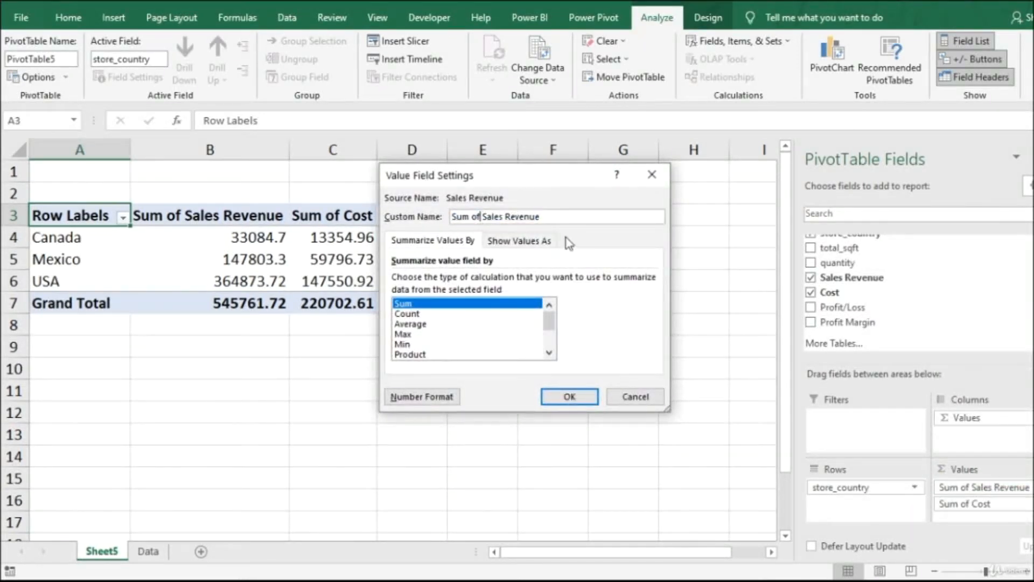
pyautogui.hotkey('ctrl', 'shift', 'Left')
pyautogui.hotkey('ctrl', 'shift', 'Left')
pyautogui.press('BackSpace')
pyautogui.write('Total')
# - Format the sales revenue value field as Number with two decimal places and a thousands separator, and apply the field settings
pyautogui.click(454, 397)
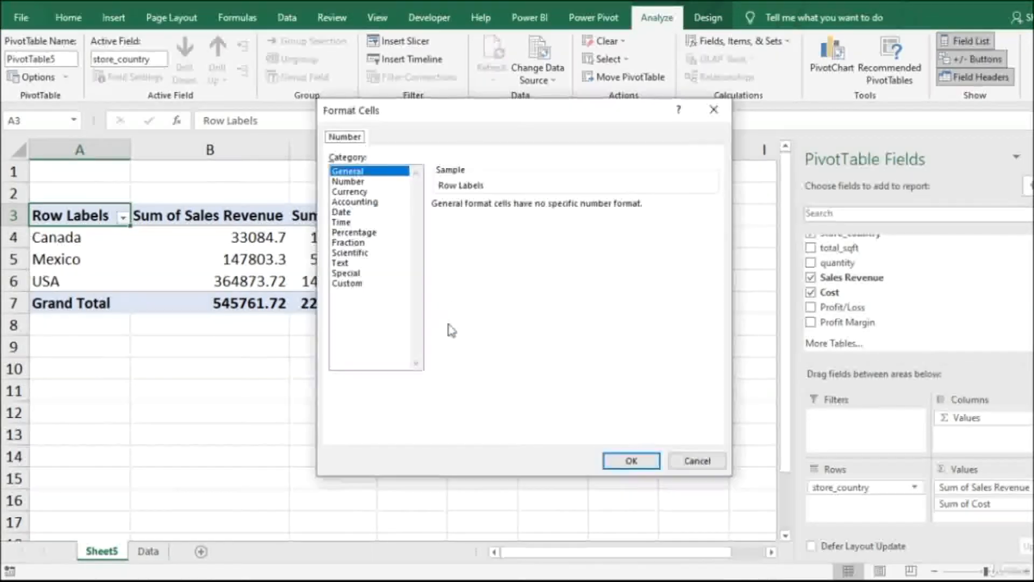
pyautogui.click(353, 182)
pyautogui.click(438, 225)
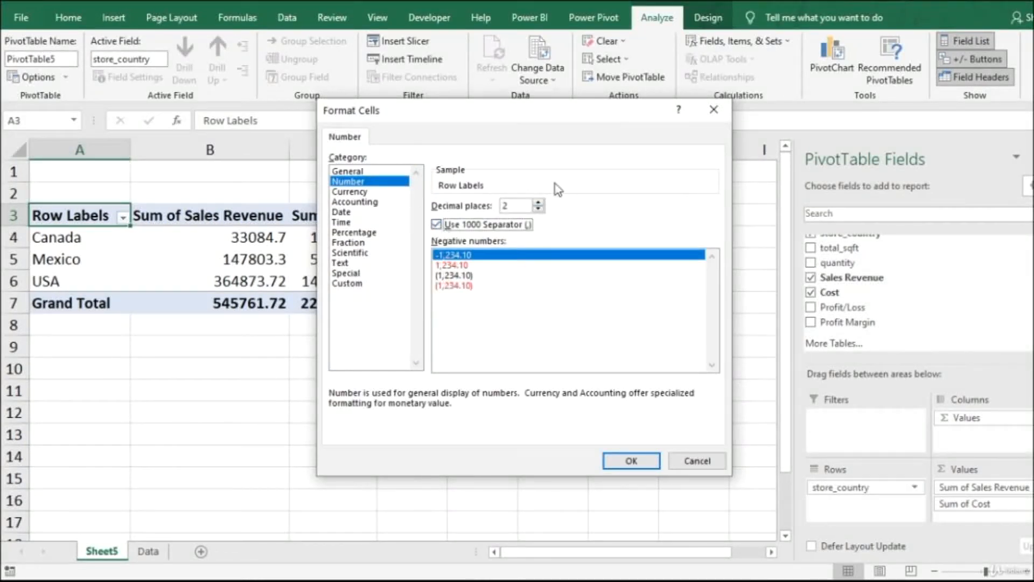
pyautogui.click(632, 464)
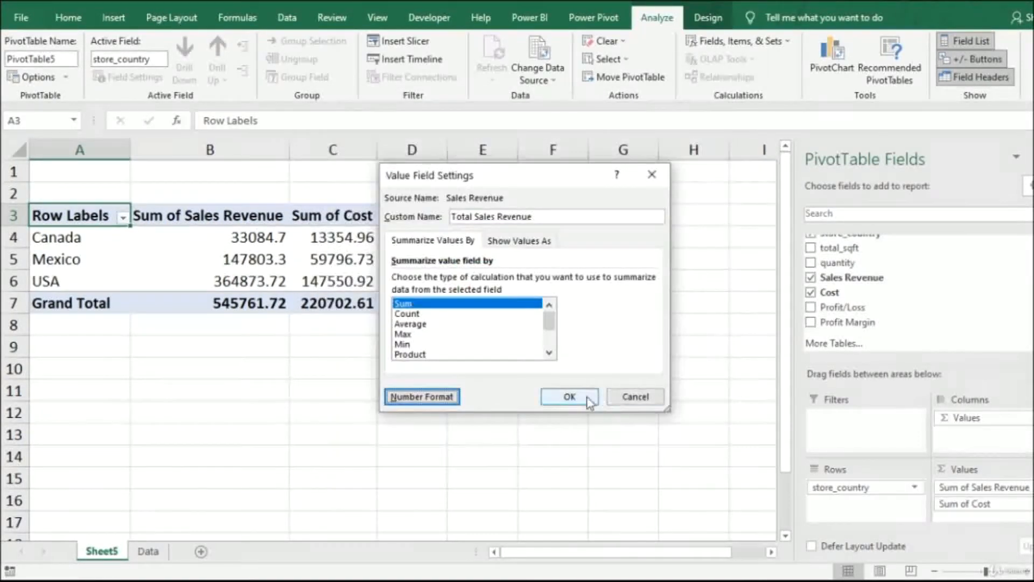
pyautogui.click(570, 398)
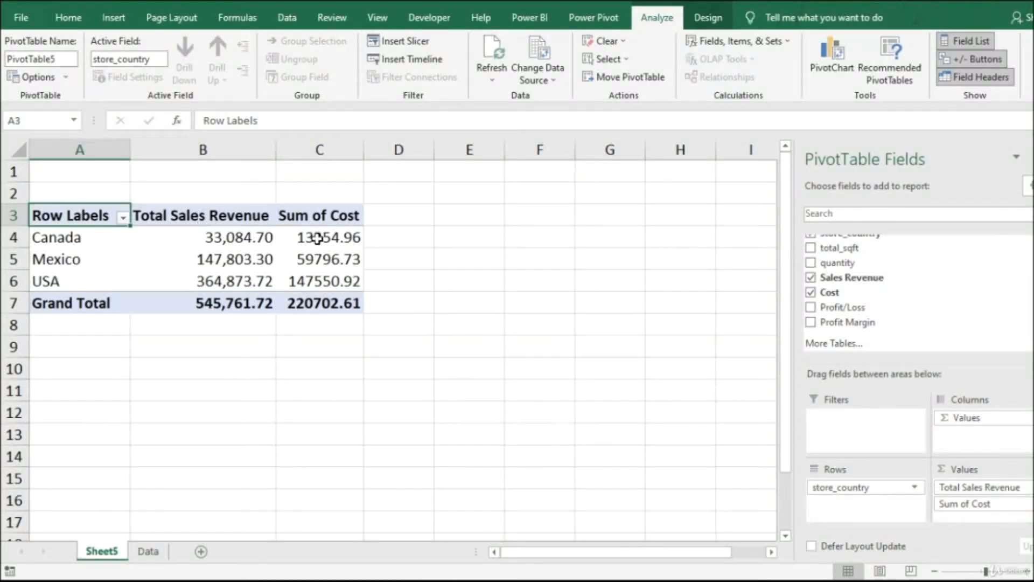
# - Change the custom name of the Cost value field to "Total Cost"
pyautogui.click(964, 503)
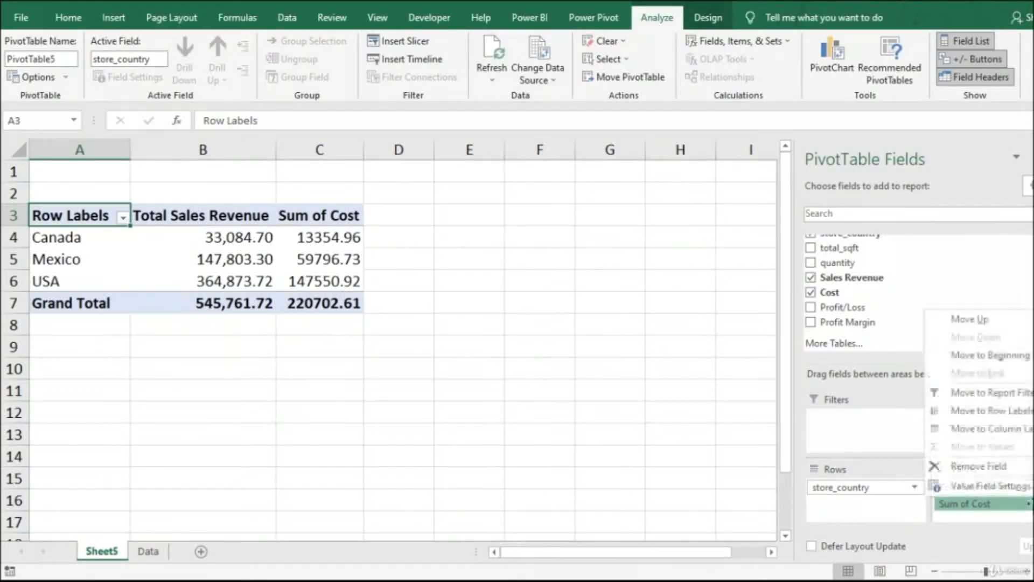
pyautogui.click(1001, 486)
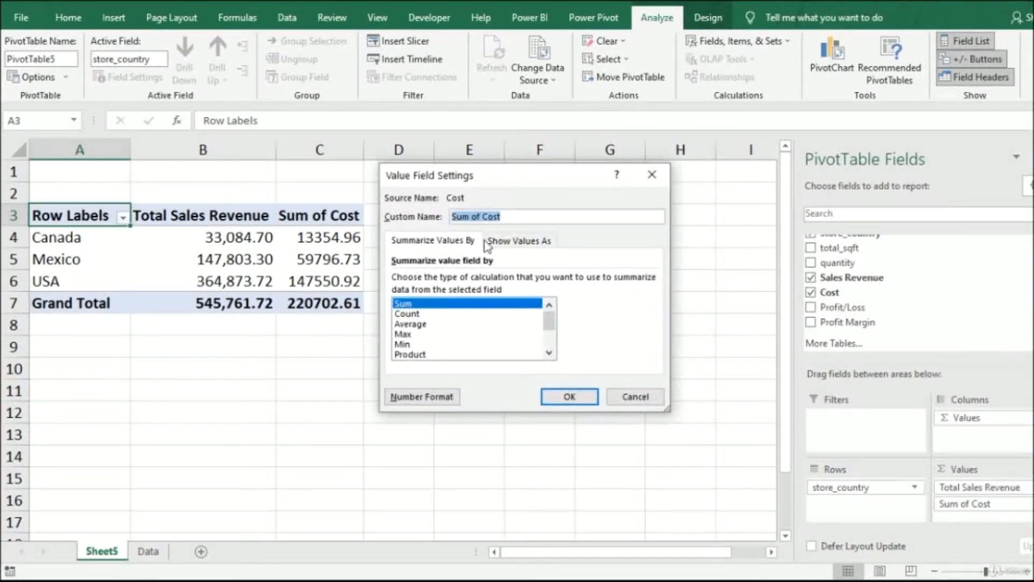
pyautogui.click(483, 216)
pyautogui.press('BackSpace')
pyautogui.press('BackSpace')
pyautogui.press('BackSpace')
pyautogui.press('BackSpace')
pyautogui.press('BackSpace')
pyautogui.press('BackSpace')
pyautogui.press('BackSpace')
pyautogui.write('Total')
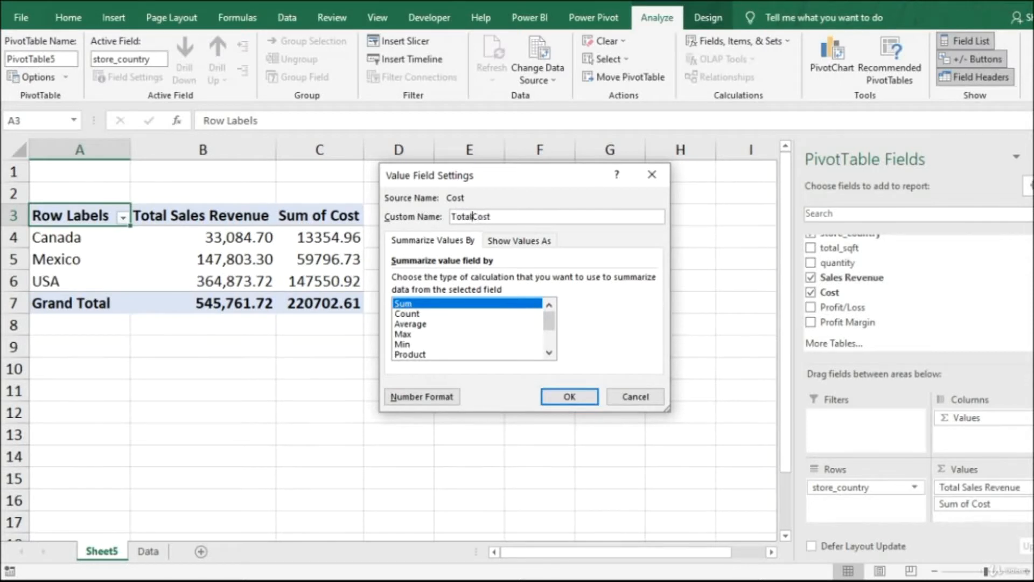
# - Format the cost value field as Number with two decimal places and a thousands separator, and apply the field settings
pyautogui.click(417, 400)
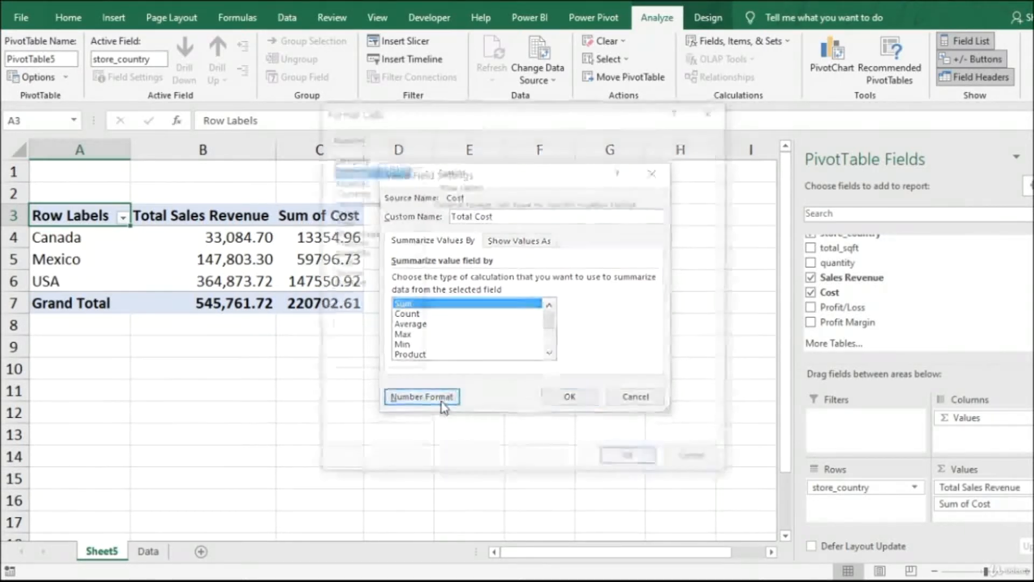
pyautogui.click(359, 182)
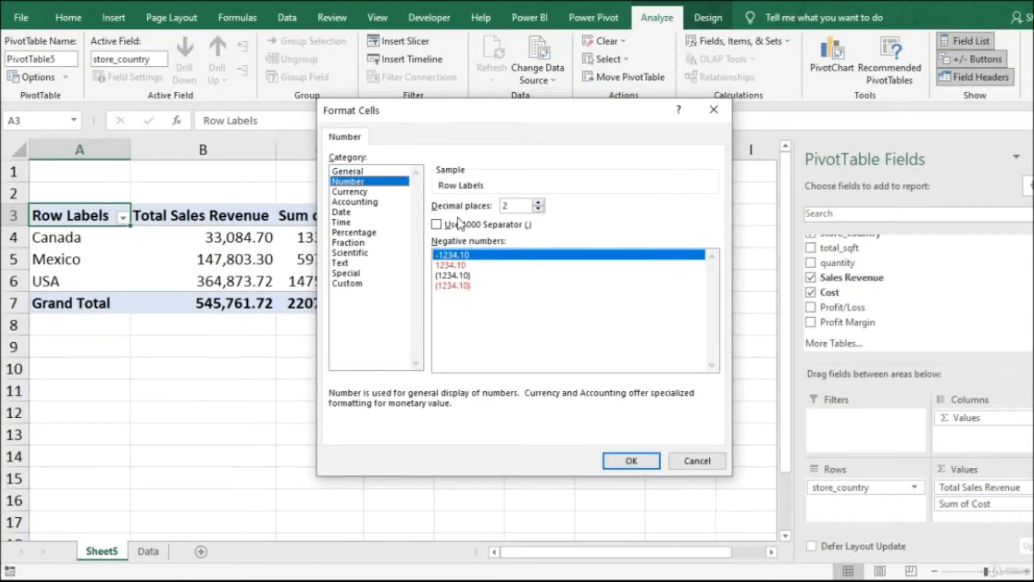
pyautogui.click(437, 224)
pyautogui.click(629, 461)
pyautogui.click(560, 396)
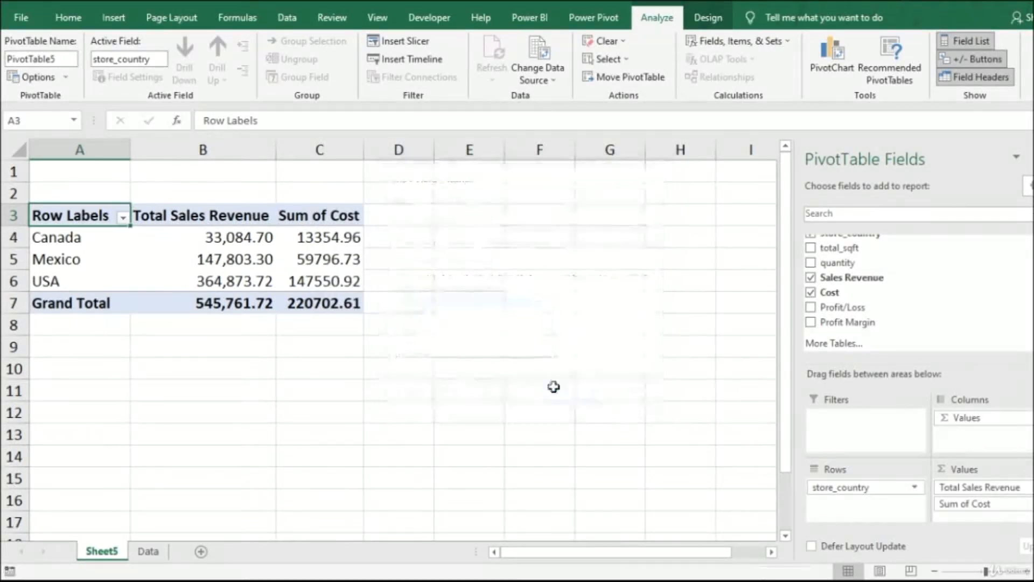
pyautogui.click(329, 242)
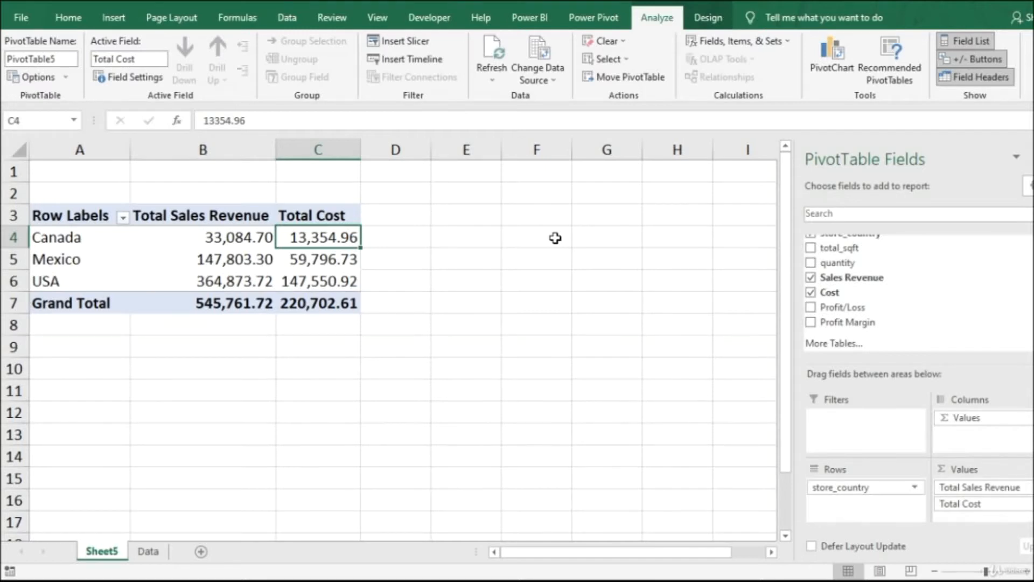
# - Enter a formula in D4 that subtracts Canada's Total Cost from its Total Sales Revenue, referencing the PivotTable cells
pyautogui.click(404, 238)
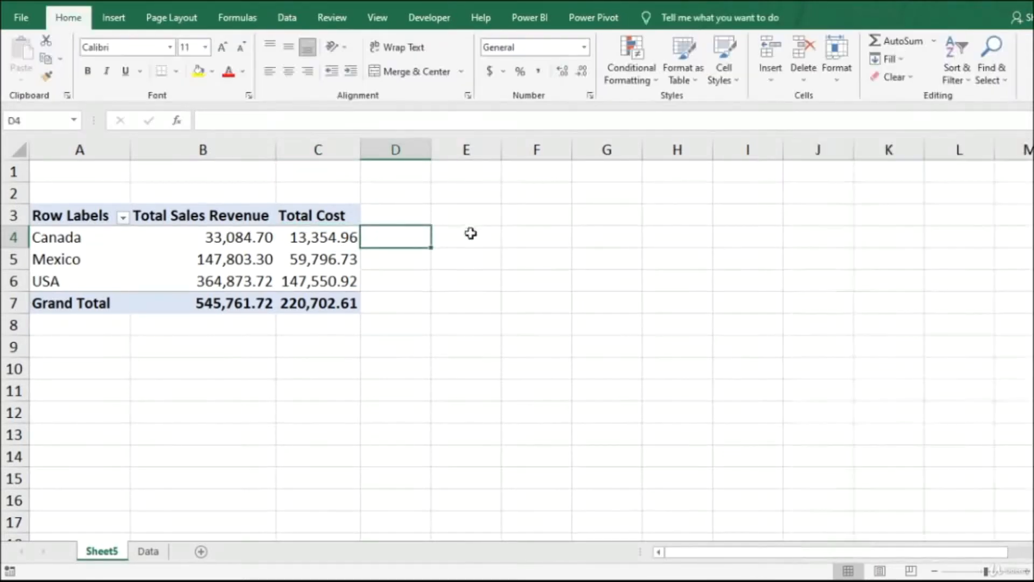
pyautogui.write('=')
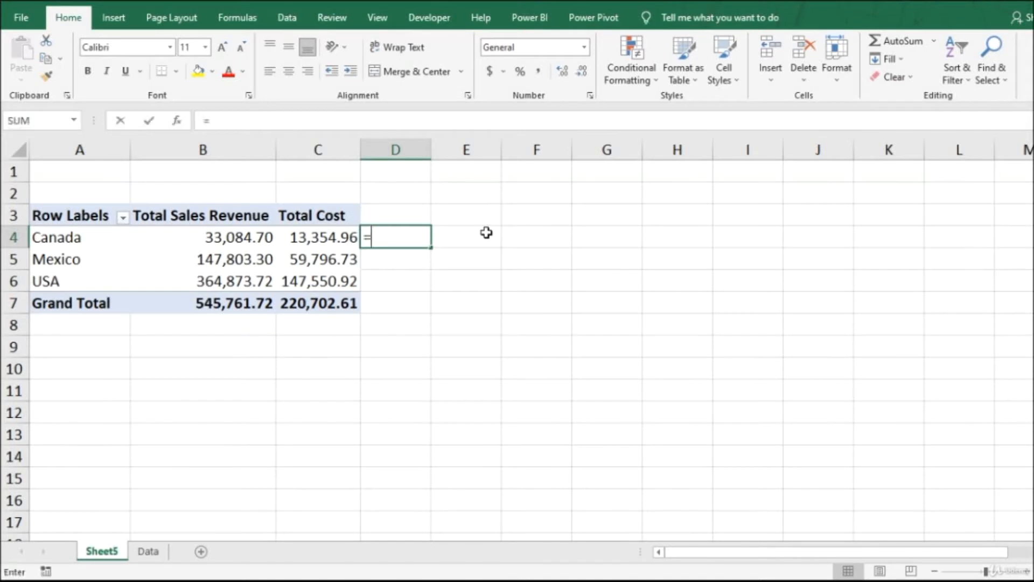
pyautogui.click(245, 237)
pyautogui.write('-')
pyautogui.click(313, 238)
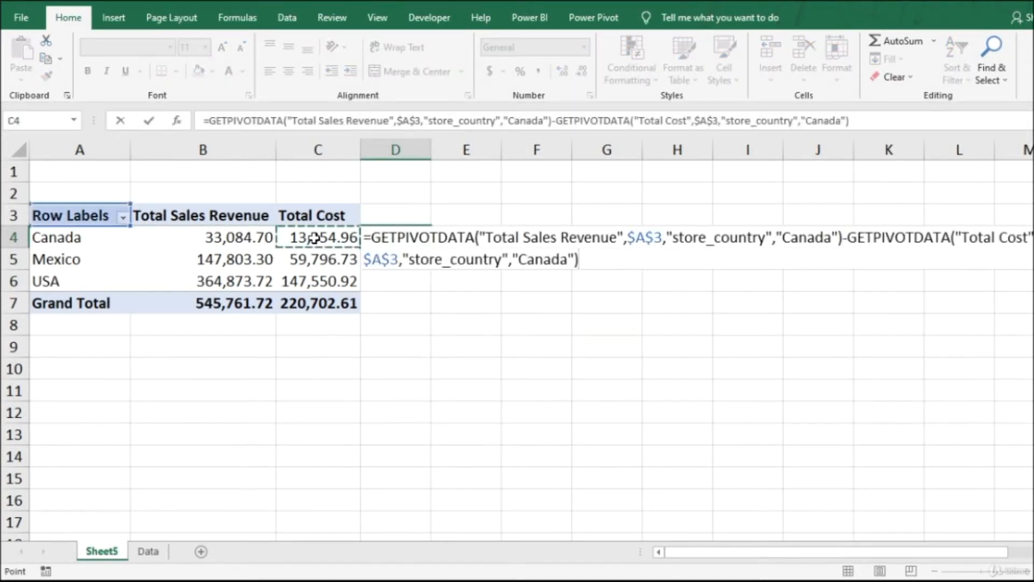
pyautogui.press('Return')
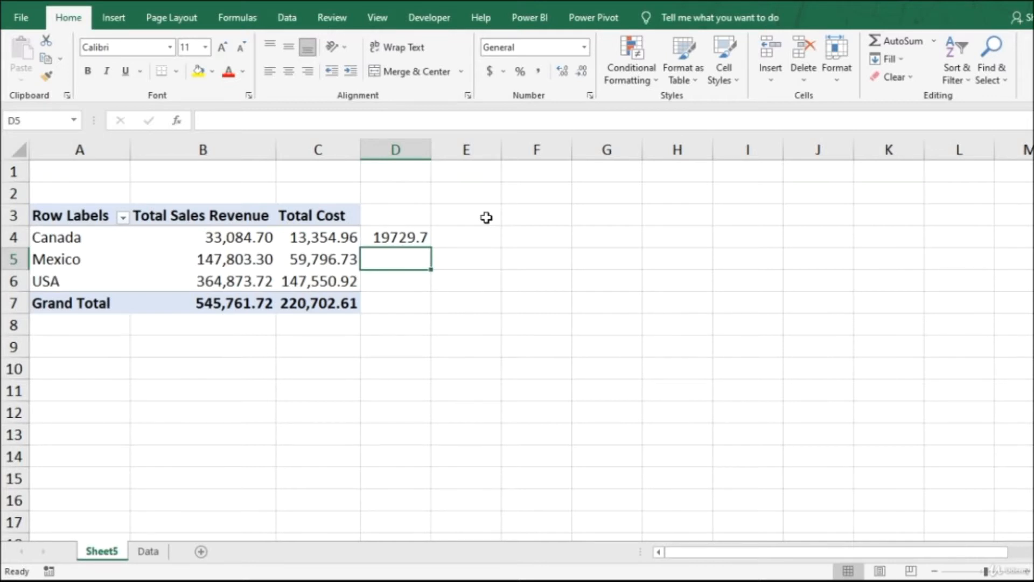
# - Try filling the D4 formula down to D6, and clear the copies from D5 and D6
pyautogui.click(403, 235)
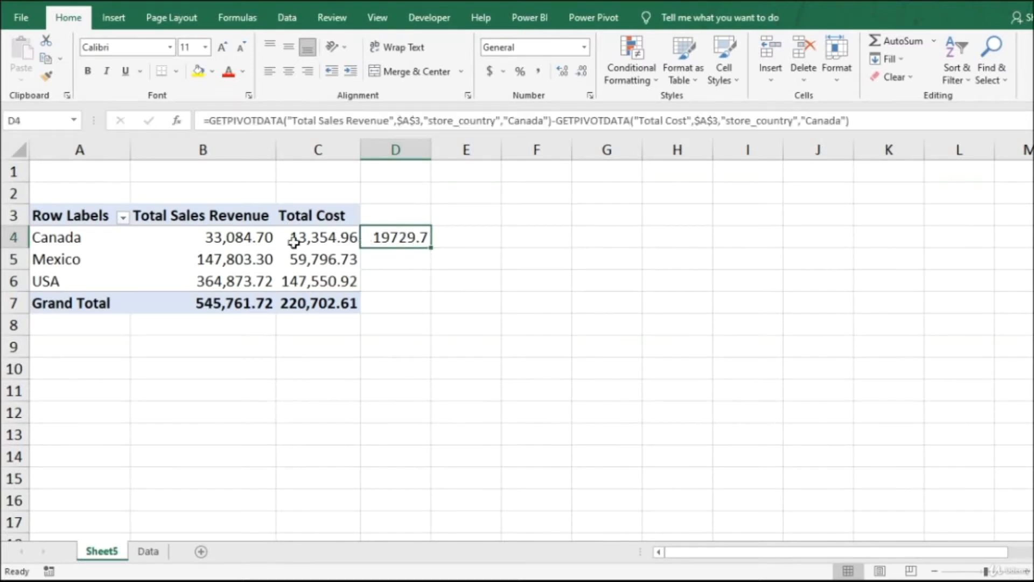
pyautogui.moveTo(431, 249); pyautogui.dragTo(432, 291)
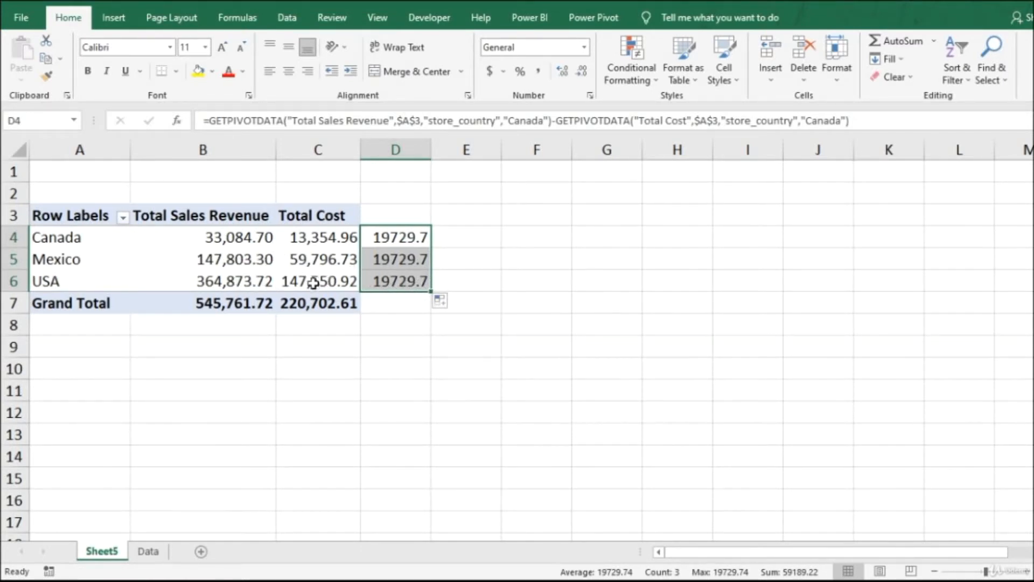
pyautogui.click(417, 257)
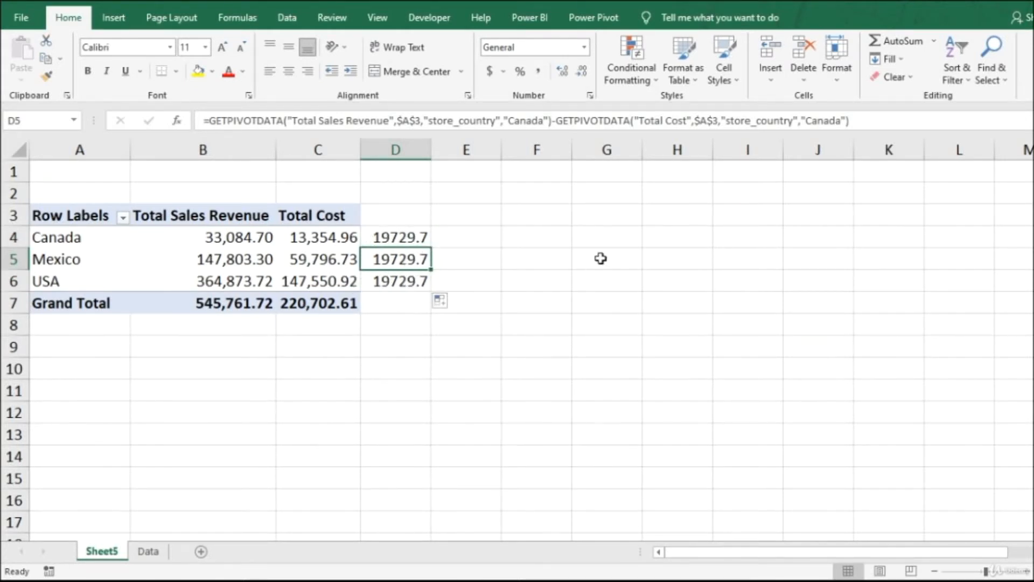
pyautogui.press('Delete')
pyautogui.press('Down')
pyautogui.press('Delete')
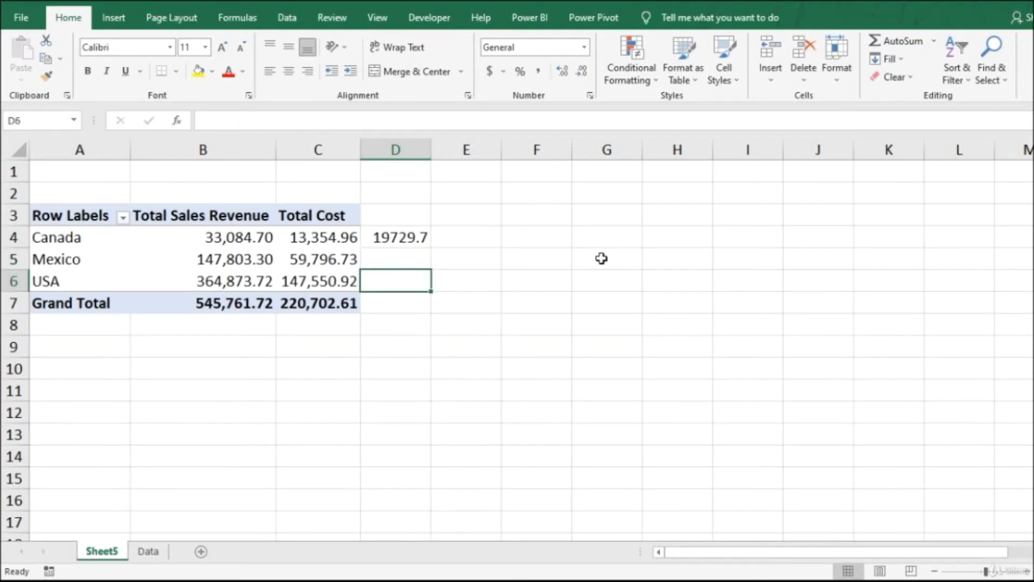
# - Enter a formula in D5 that subtracts Mexico's Total Cost from its Total Sales Revenue, referencing the PivotTable cells
pyautogui.press('Up')
pyautogui.write('=')
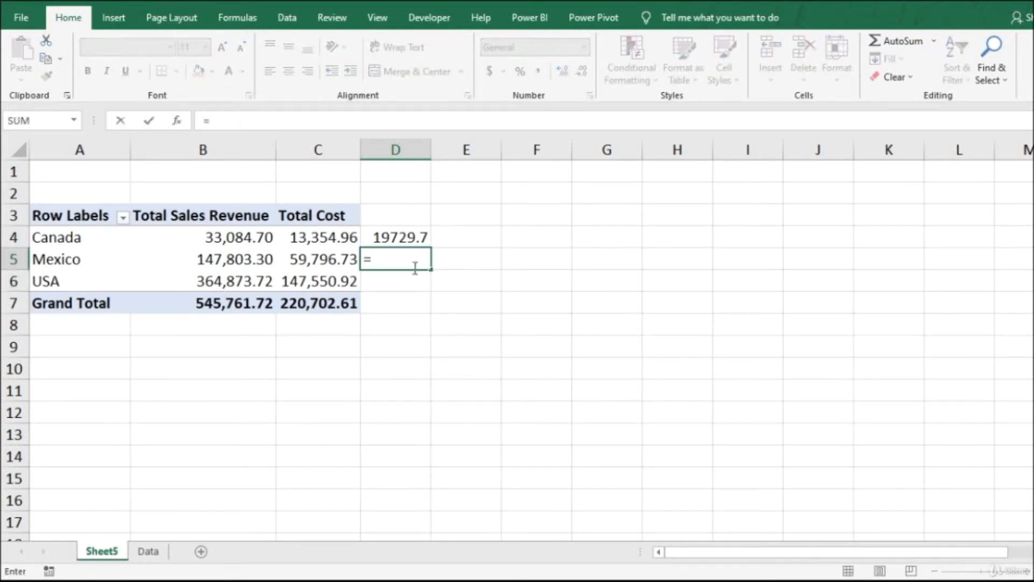
pyautogui.click(225, 260)
pyautogui.write('-')
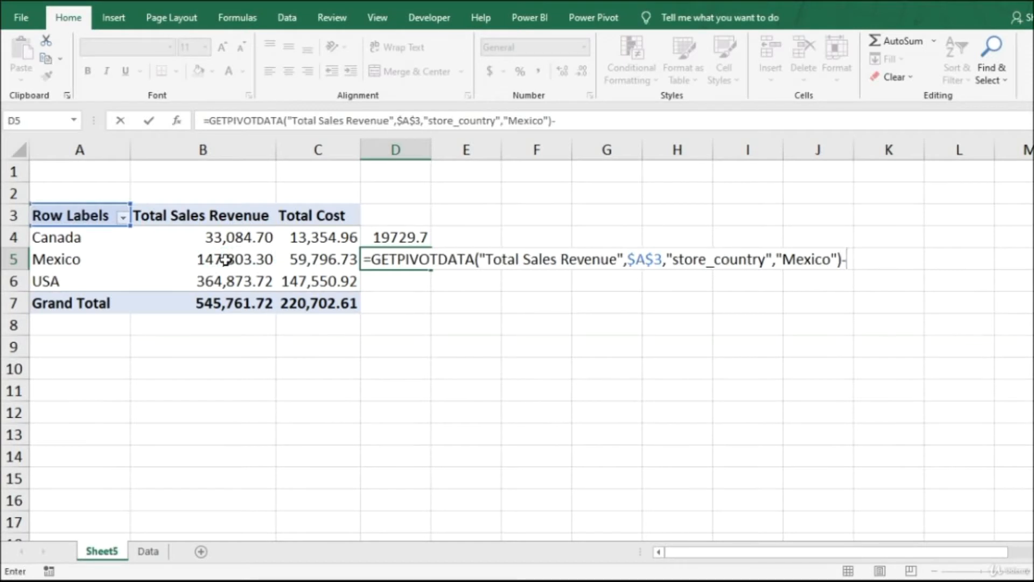
pyautogui.click(323, 262)
pyautogui.press('Return')
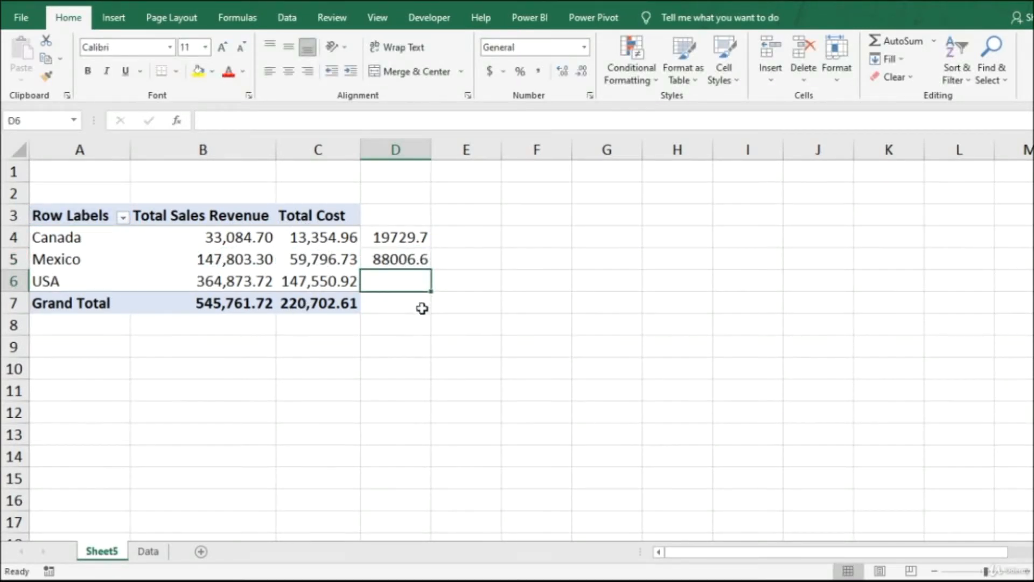
# - Enter a formula in D6 that subtracts the USA's Total Cost from its Total Sales Revenue, referencing the PivotTable cells
pyautogui.write('=')
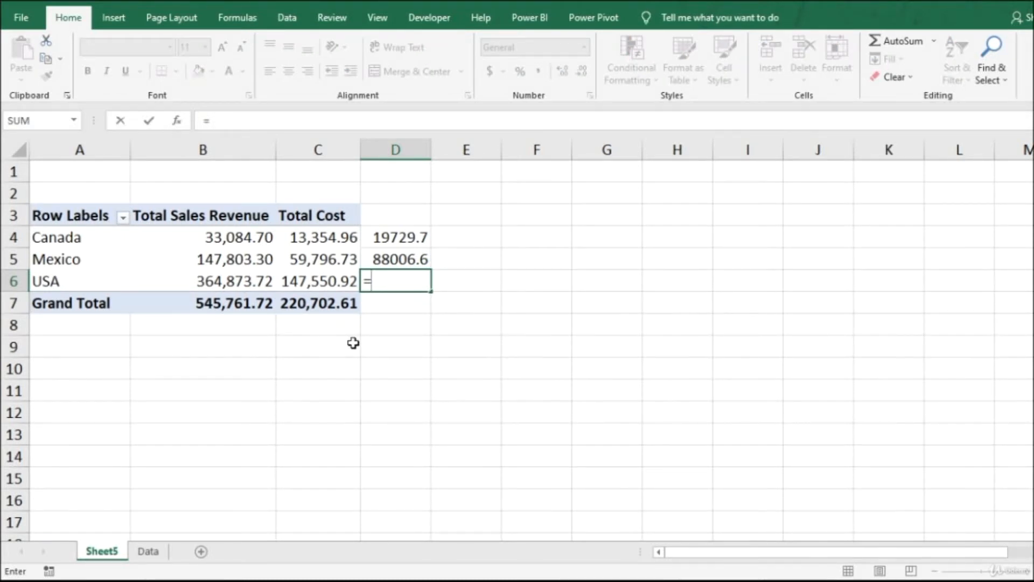
pyautogui.click(252, 277)
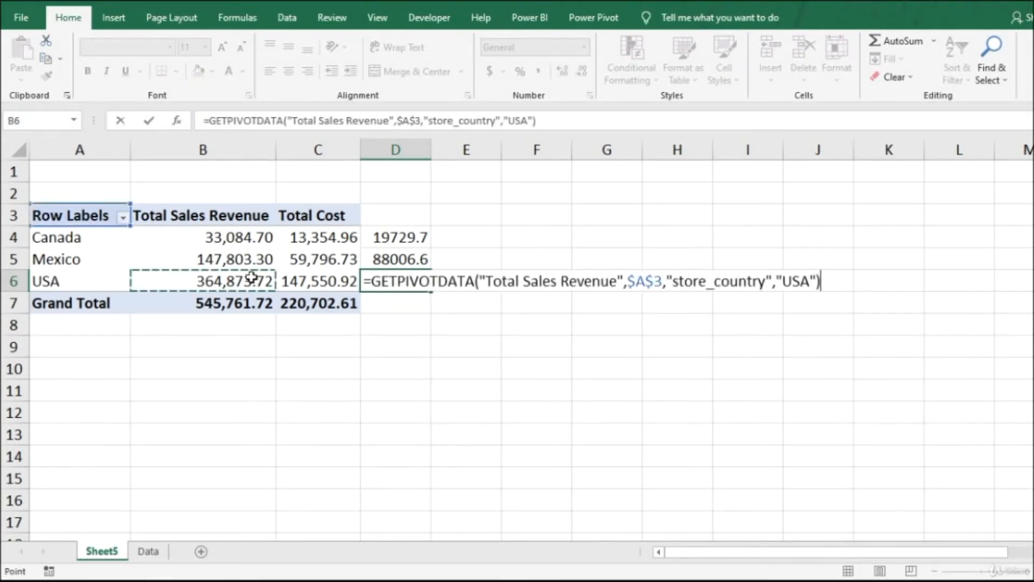
pyautogui.write('-')
pyautogui.click(335, 278)
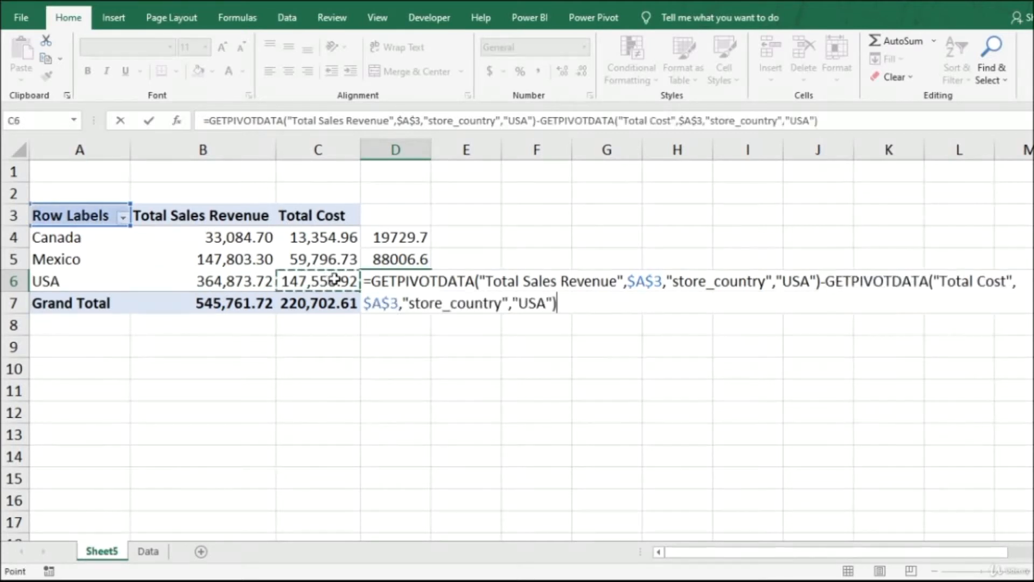
pyautogui.press('Return')
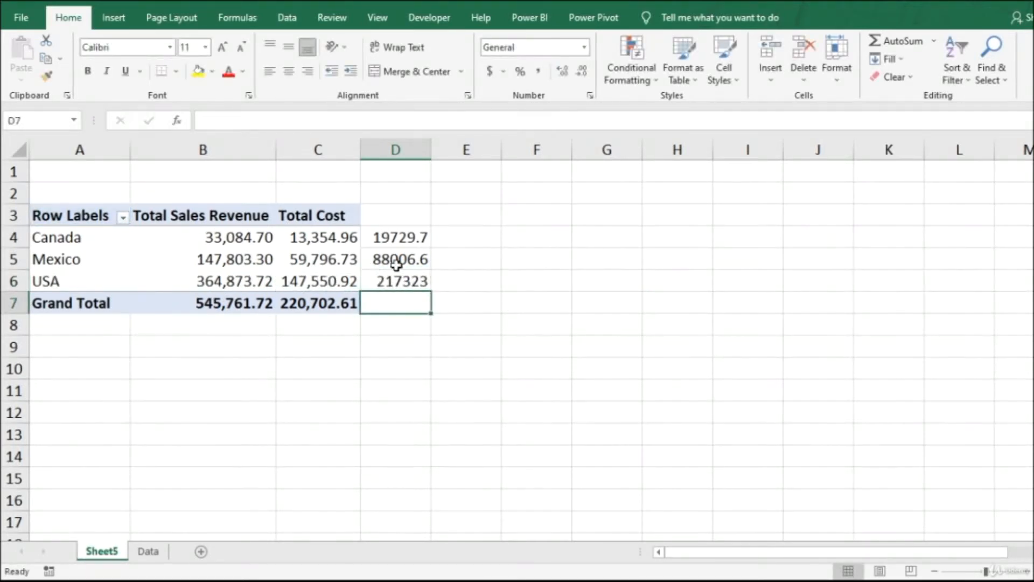
# - Add the store_state field to the PivotTable's rows beneath store_country
pyautogui.click(419, 239)
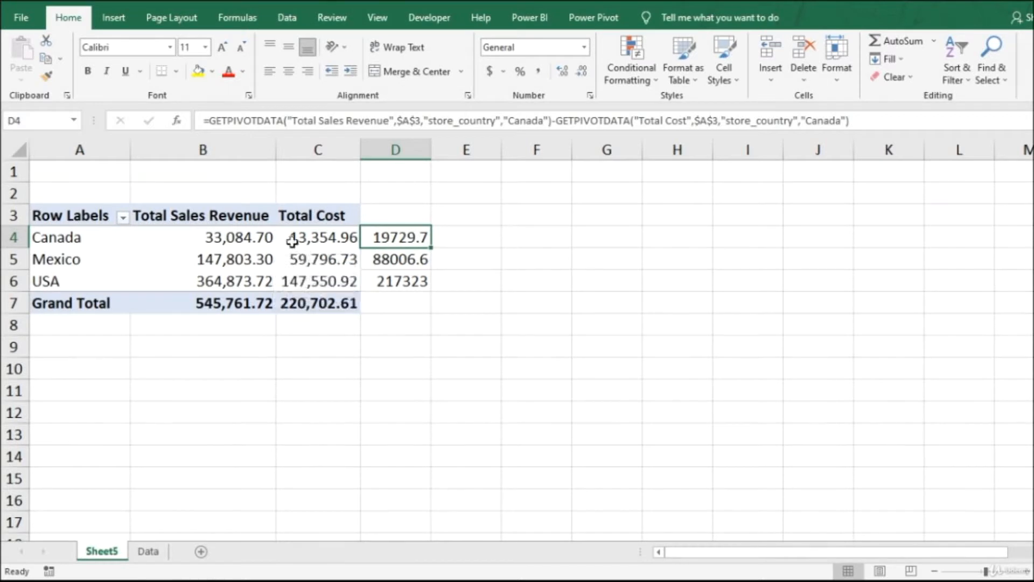
pyautogui.click(312, 239)
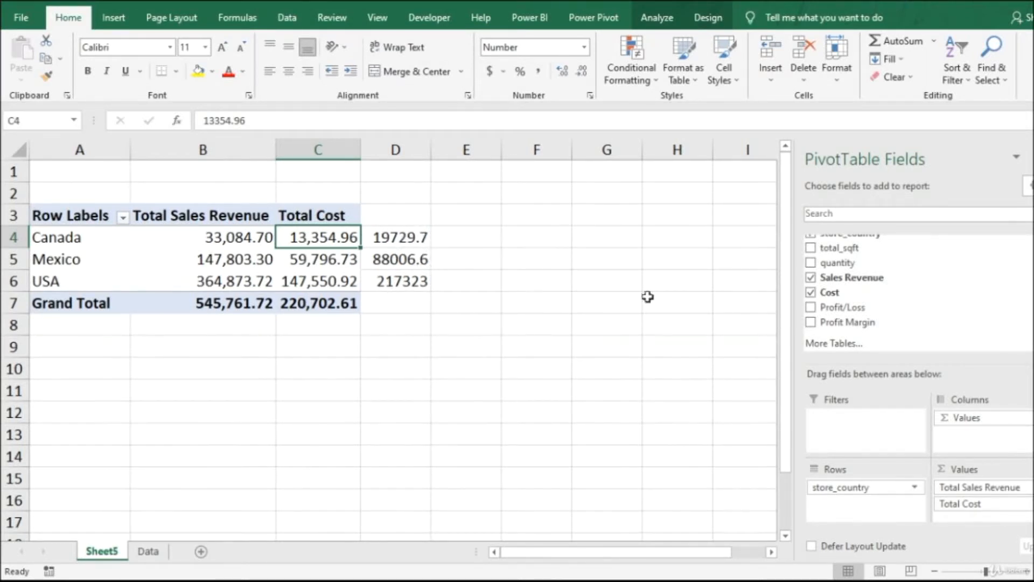
pyautogui.scroll(1, 918, 294)
pyautogui.scroll(1, 919, 291)
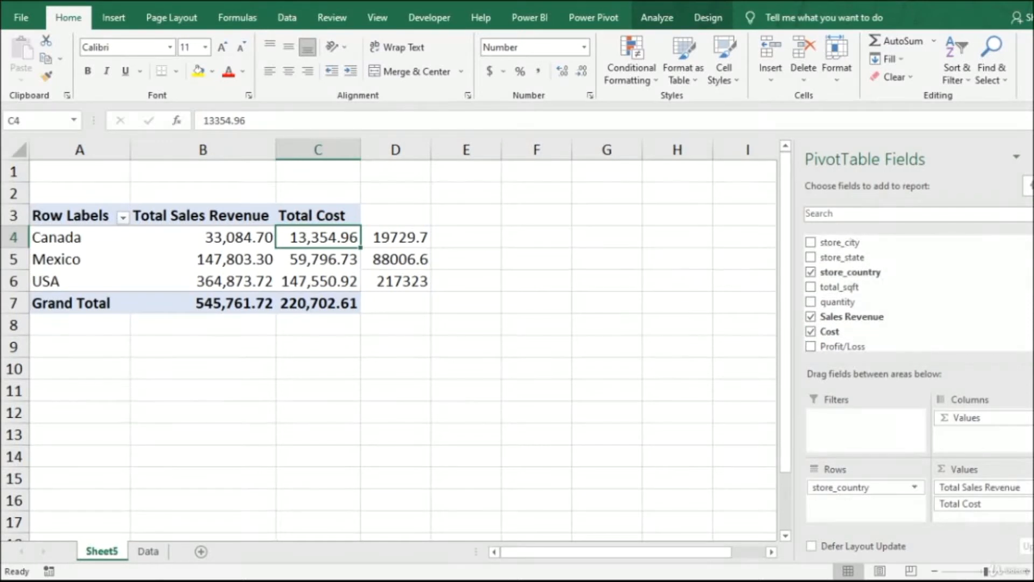
pyautogui.moveTo(847, 258); pyautogui.dragTo(880, 504)
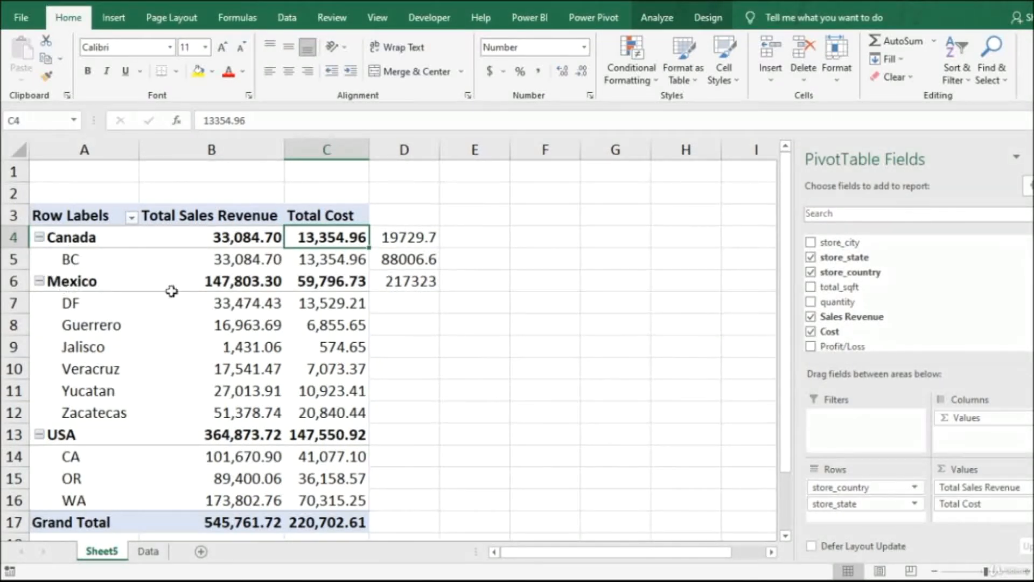
# - Check the profit formulas in D6, D5 and D4 against the PivotTable rows they sit beside
pyautogui.click(409, 286)
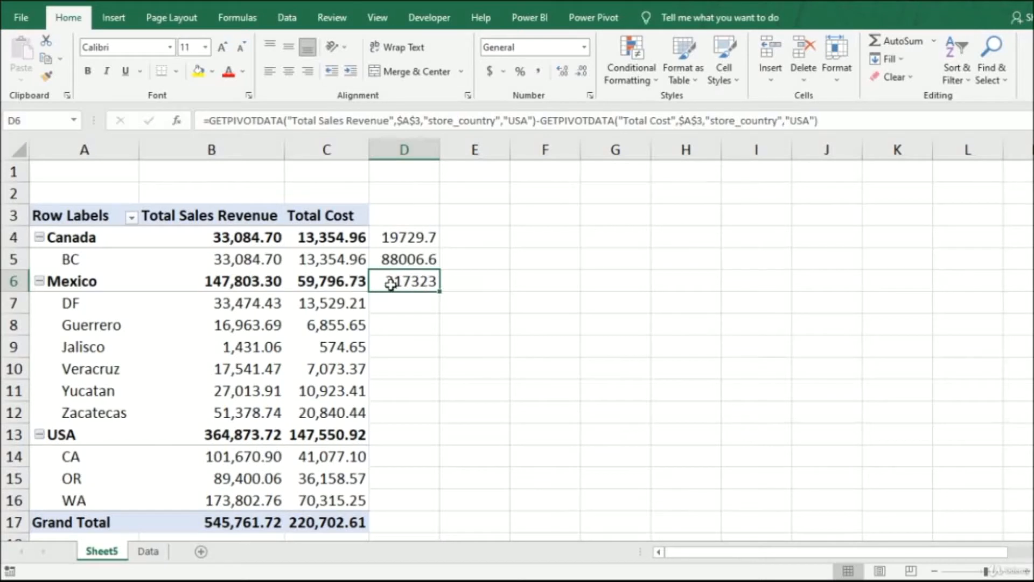
pyautogui.click(398, 258)
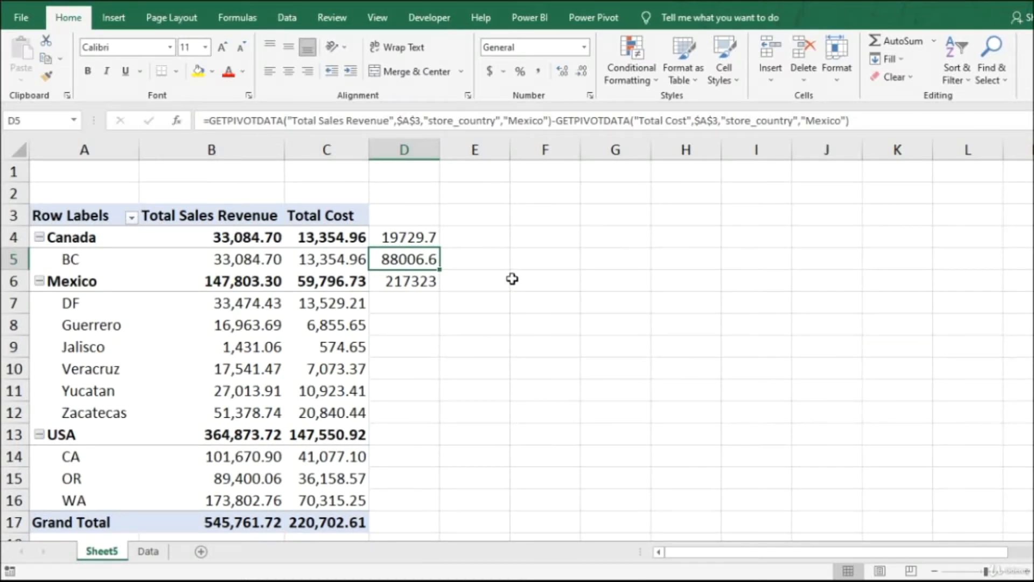
pyautogui.press('Up')
# - Remove store_state and store_country from the PivotTable's rows and add Product_brand as the row field
pyautogui.click(333, 235)
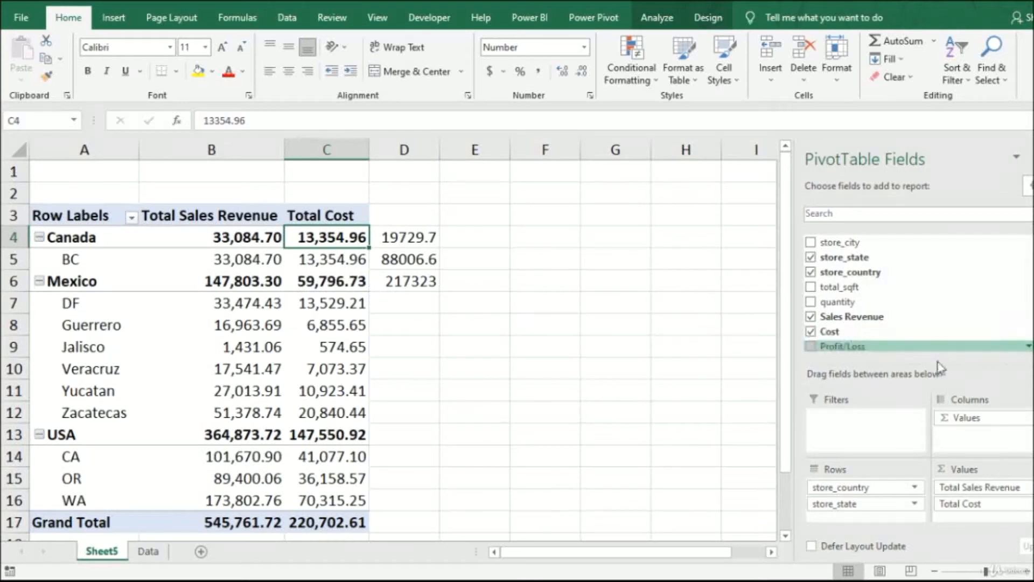
pyautogui.moveTo(862, 503); pyautogui.dragTo(741, 354)
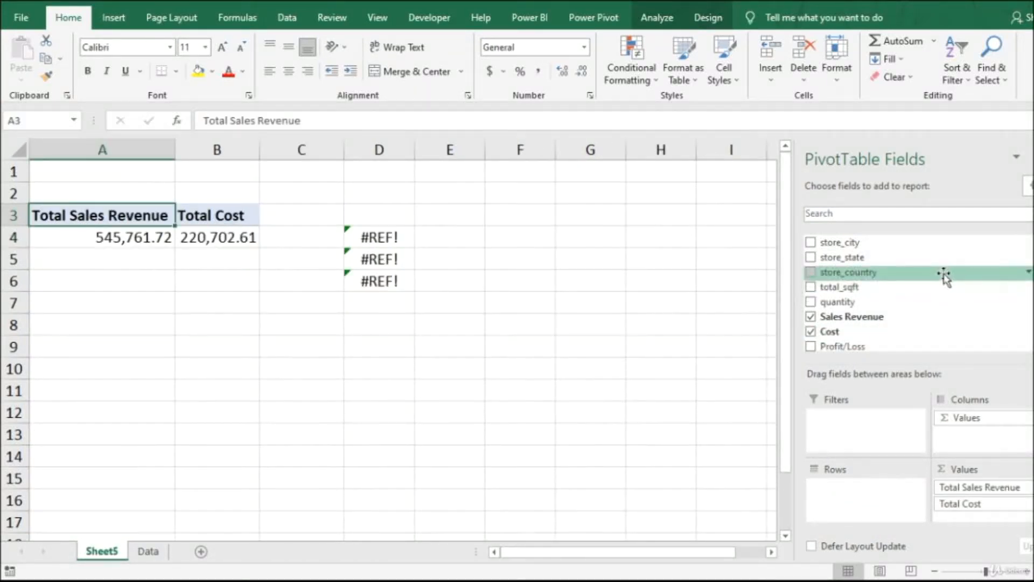
pyautogui.scroll(-5, 916, 291)
pyautogui.scroll(3, 989, 260)
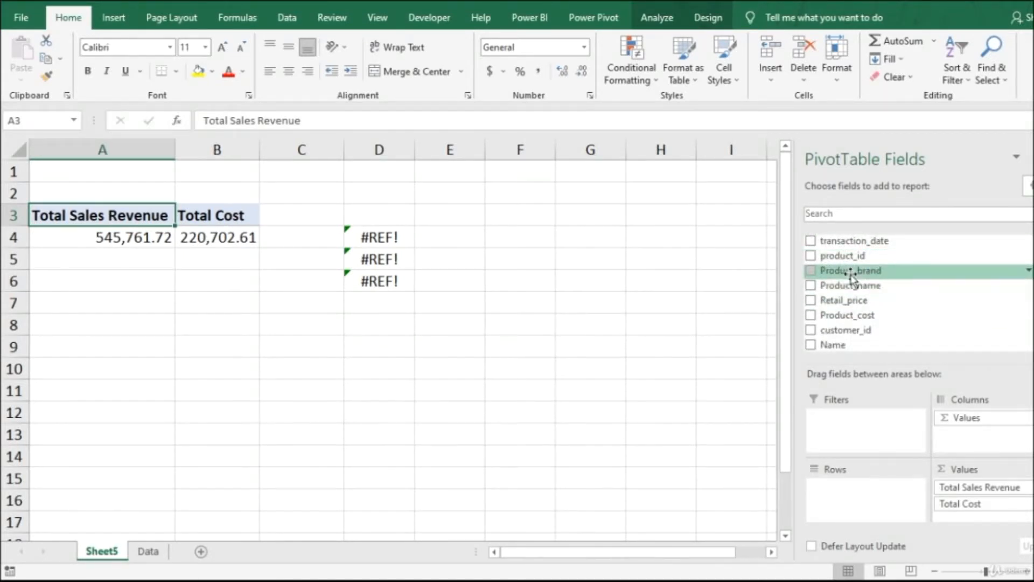
pyautogui.moveTo(853, 275); pyautogui.dragTo(888, 506)
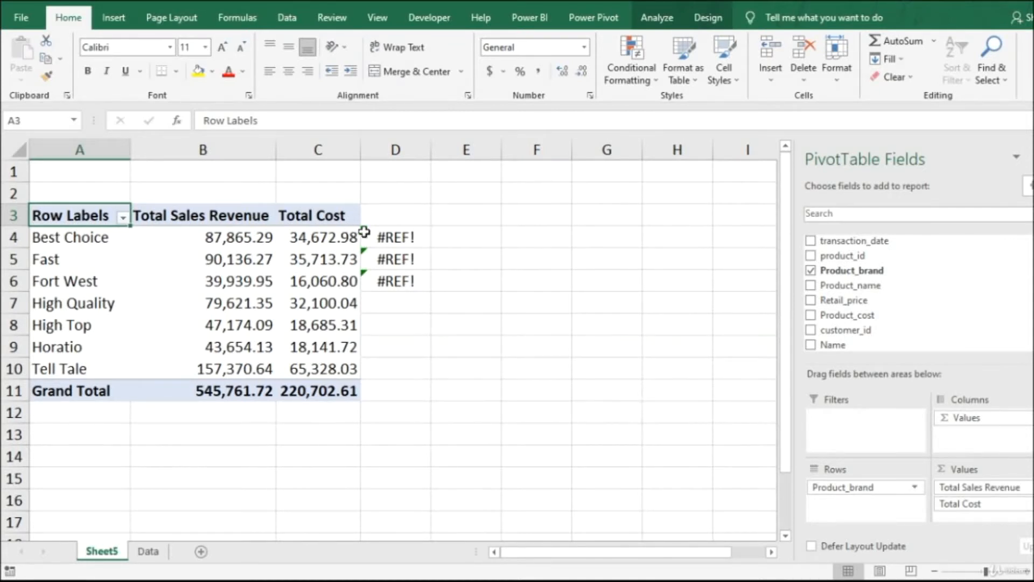
# - Clear the profit formulas beside the PivotTable in D4:D7
pyautogui.click(385, 239)
pyautogui.hotkey('shift', 'Down')
pyautogui.hotkey('shift', 'Down')
pyautogui.hotkey('shift', 'Down')
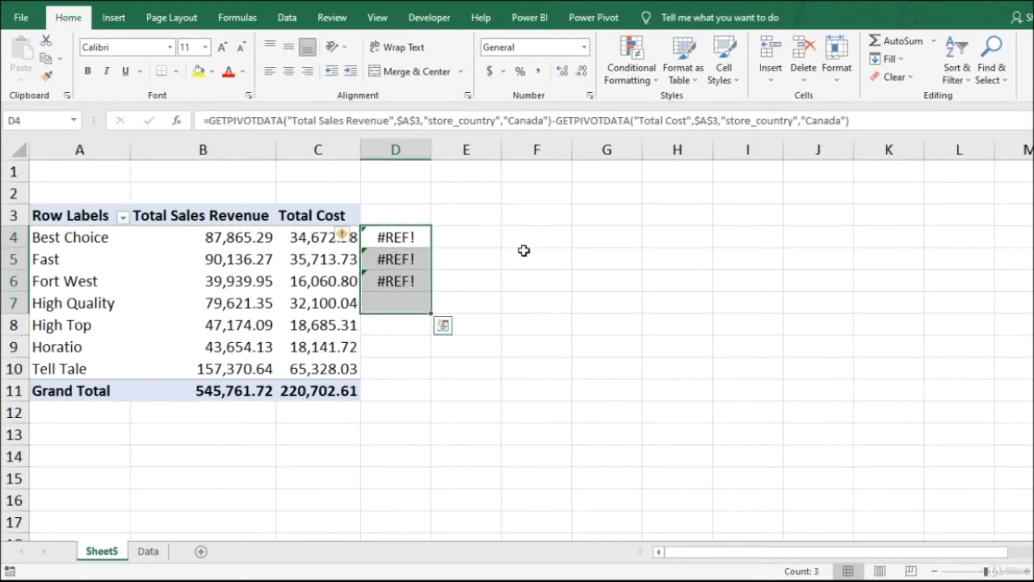
pyautogui.press('Delete')
# - Replace Product_brand with store_country as the PivotTable's row field
pyautogui.click(245, 242)
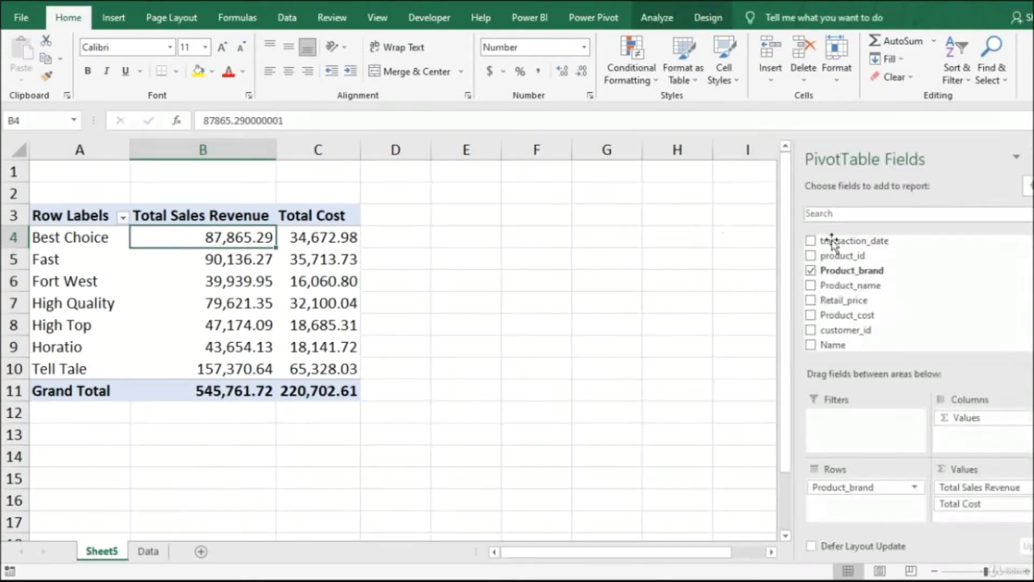
pyautogui.moveTo(918, 507); pyautogui.dragTo(728, 480)
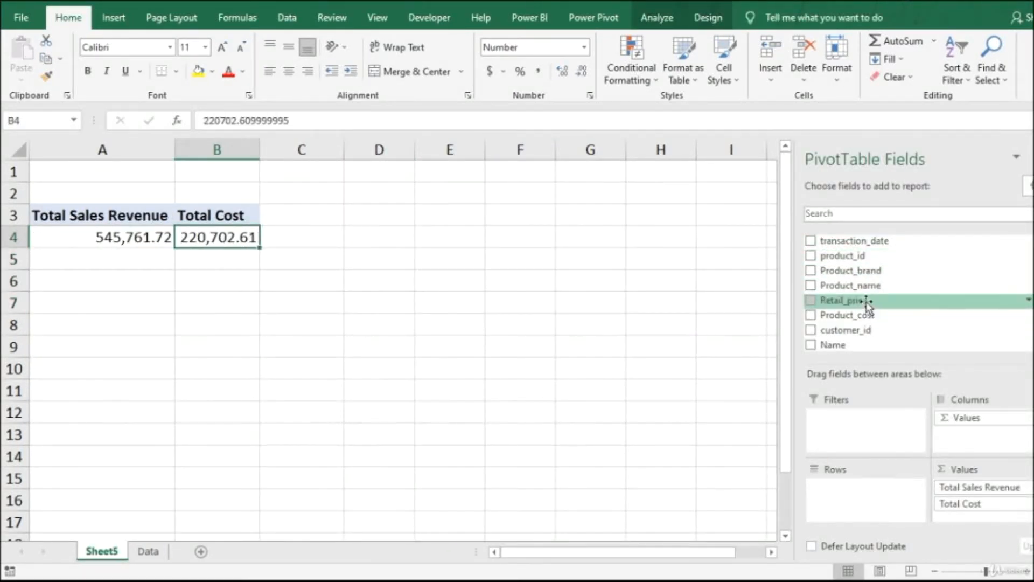
pyautogui.scroll(-5, 852, 254)
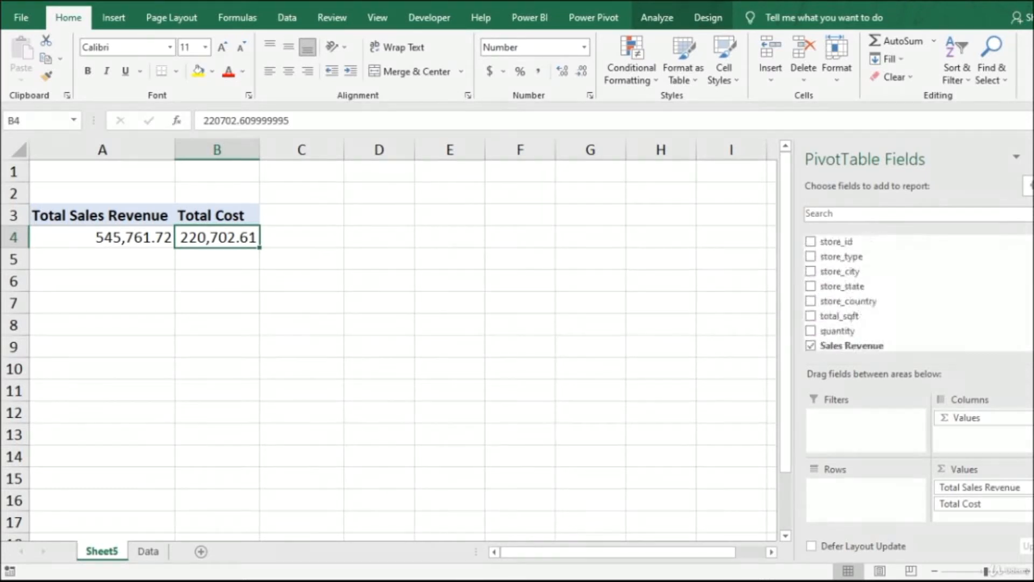
pyautogui.moveTo(847, 239); pyautogui.dragTo(857, 497)
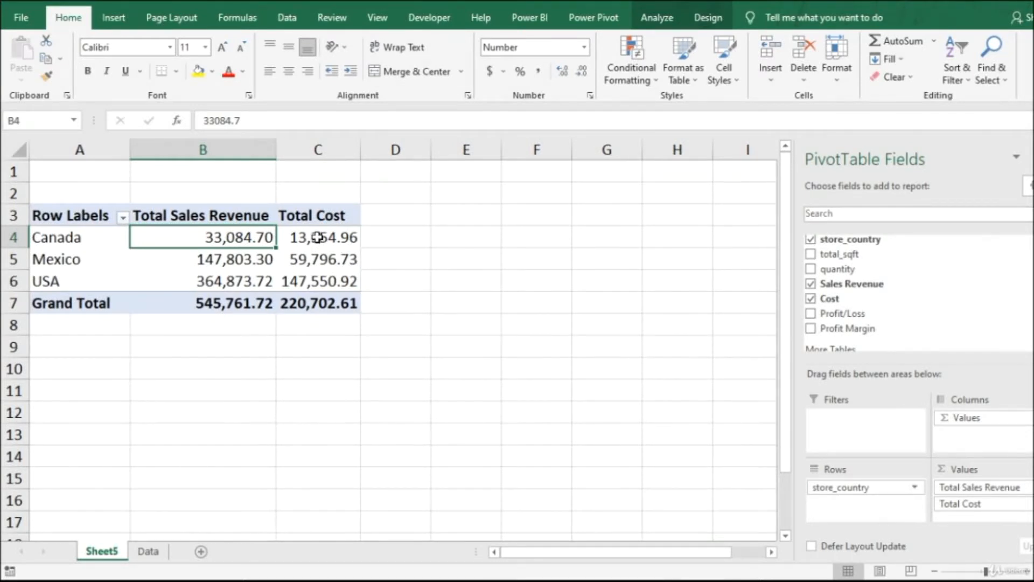
# - Start a new calculated field in the PivotTable and name it Total Profit
pyautogui.moveTo(319, 237)
pyautogui.click(319, 237)
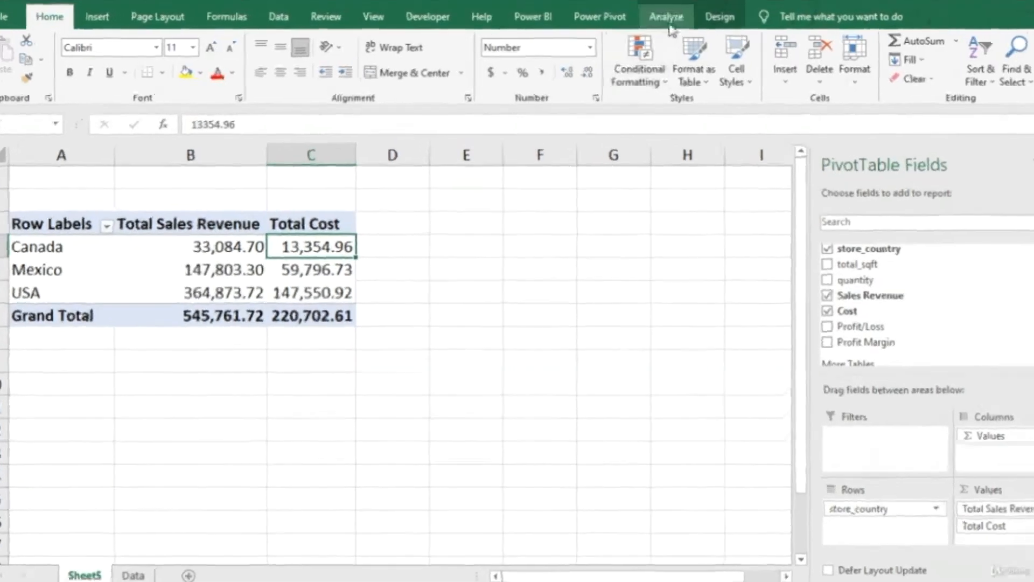
pyautogui.click(658, 19)
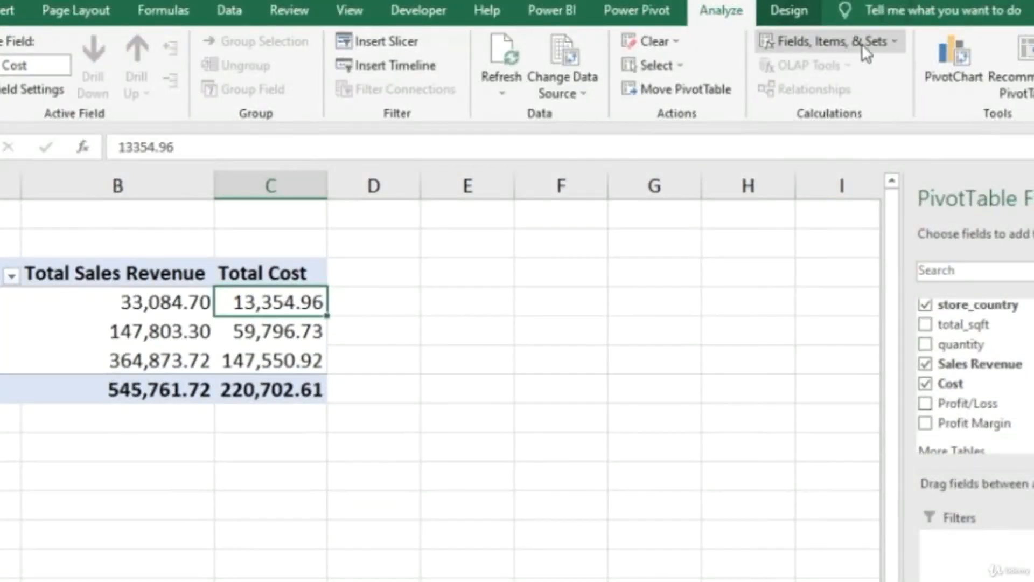
pyautogui.click(884, 43)
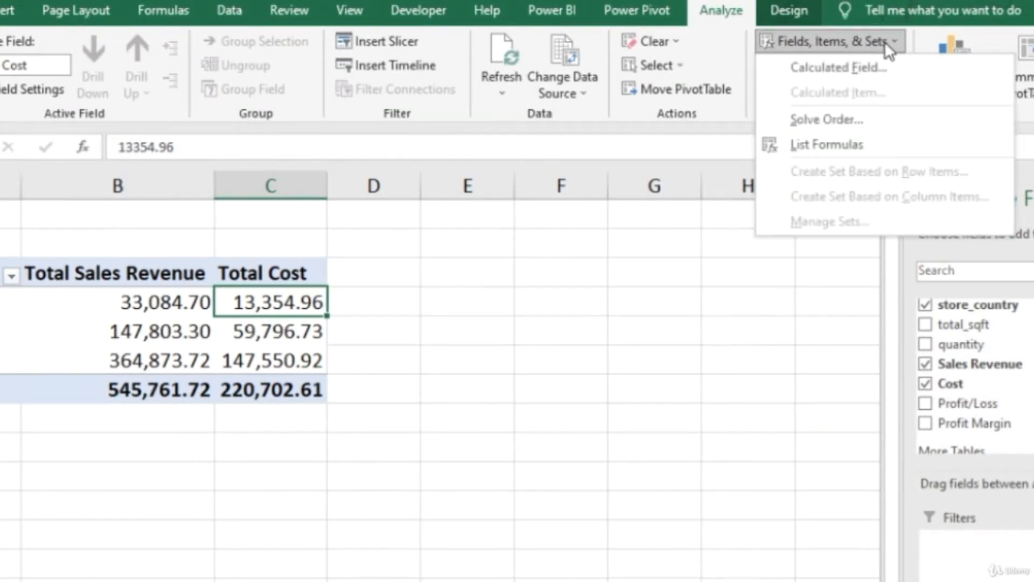
pyautogui.click(864, 67)
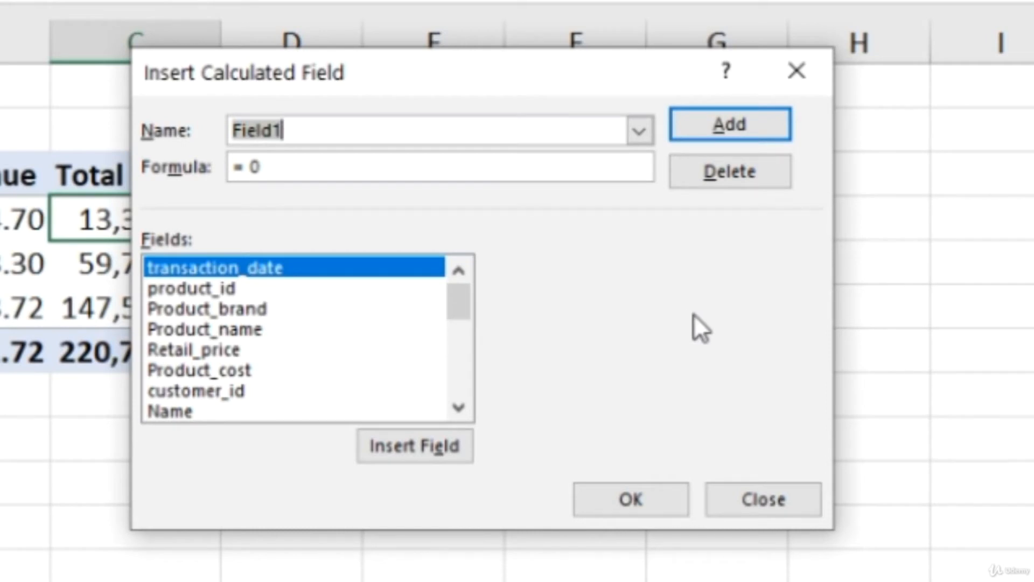
pyautogui.write('Total Profit')
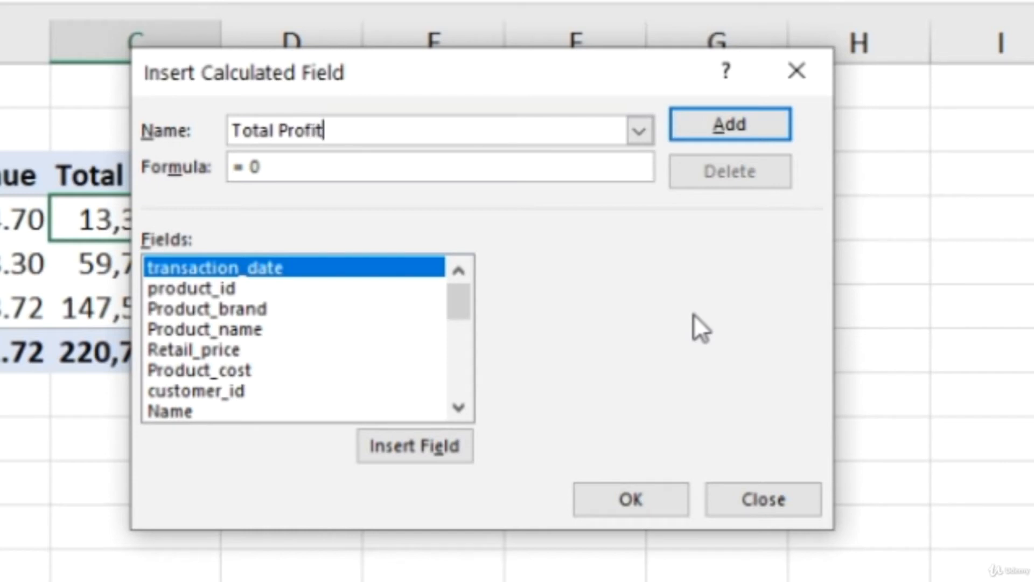
pyautogui.press('Tab')
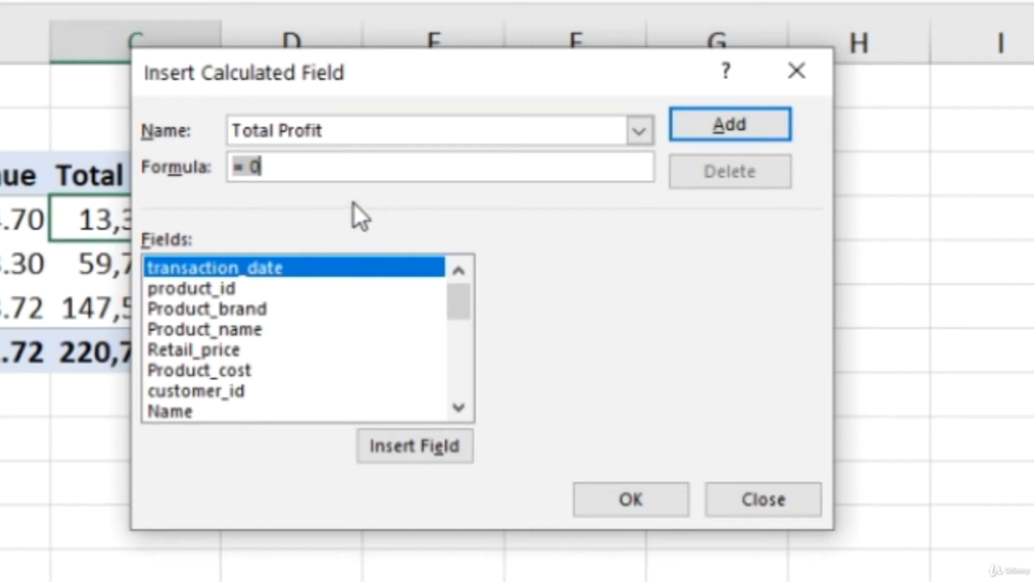
# - Define the Total Profit formula as 'Sales Revenue' - Cost and add the calculated field to the PivotTable
pyautogui.click(399, 175)
pyautogui.press('BackSpace')
pyautogui.press('BackSpace')
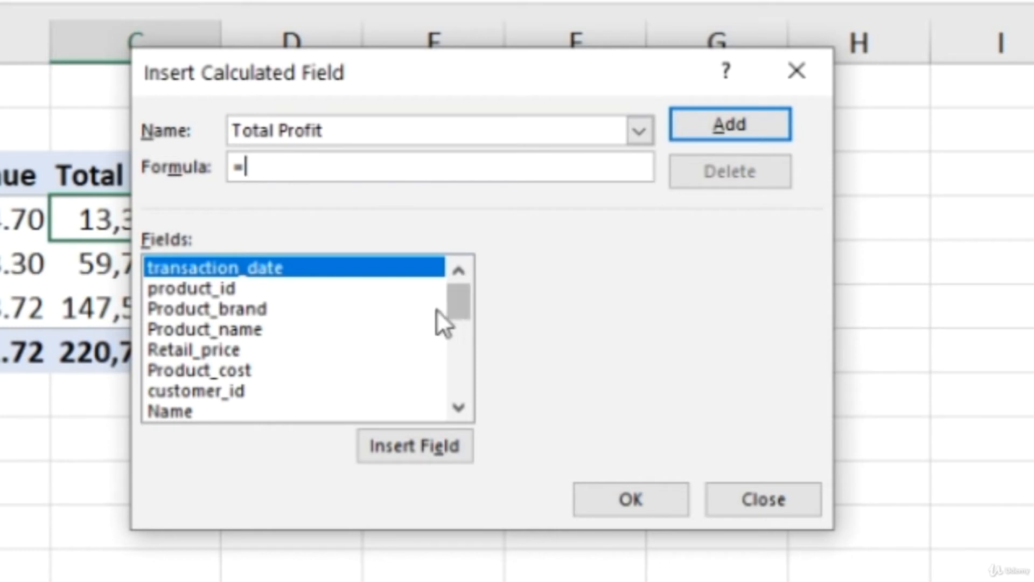
pyautogui.moveTo(453, 293)
pyautogui.mouseDown()
pyautogui.moveTo(456, 385)
pyautogui.moveTo(459, 277)
pyautogui.mouseUp()
pyautogui.moveTo(461, 305); pyautogui.dragTo(474, 379)
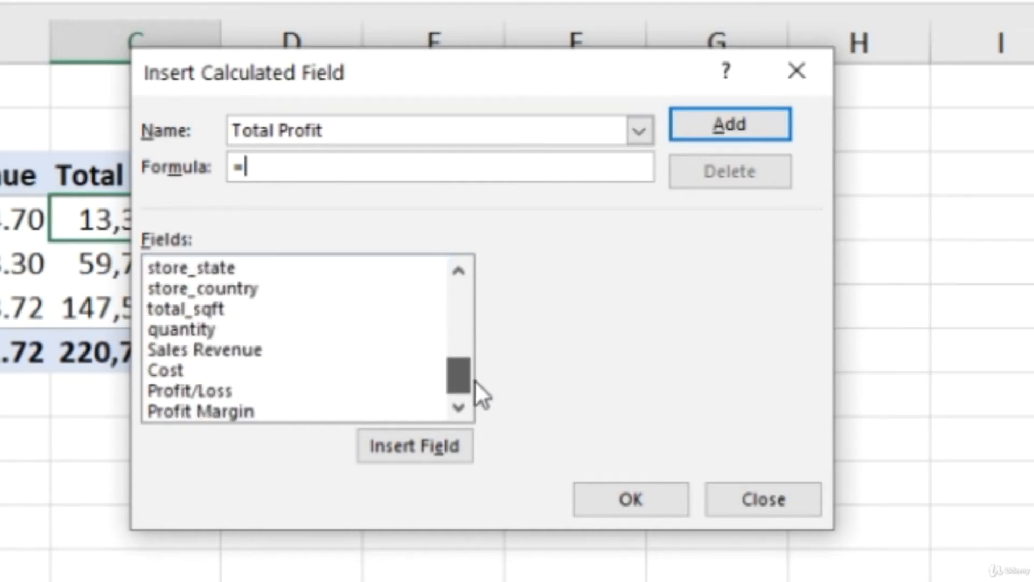
pyautogui.doubleClick(239, 349)
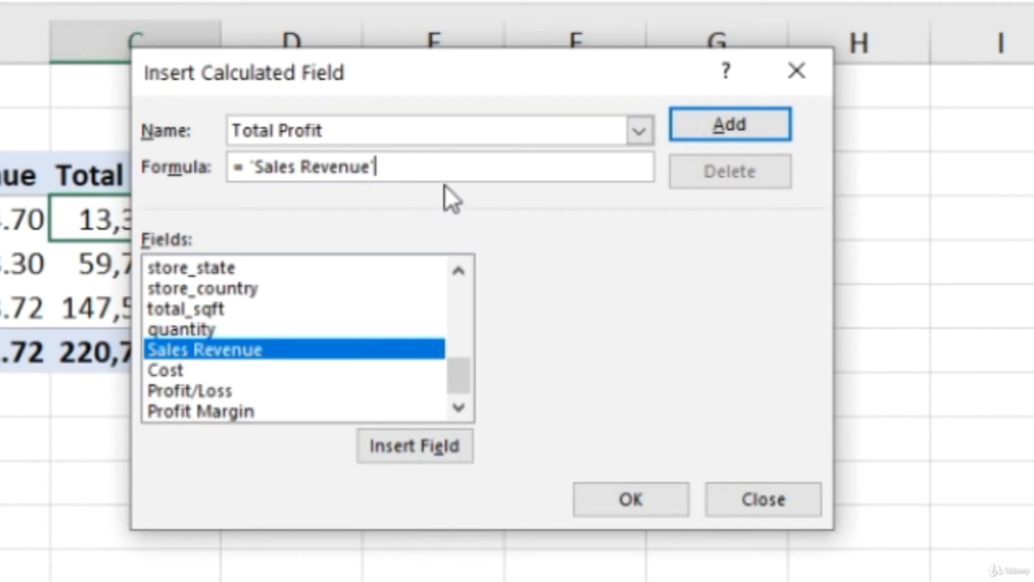
pyautogui.write('-')
pyautogui.click(182, 371)
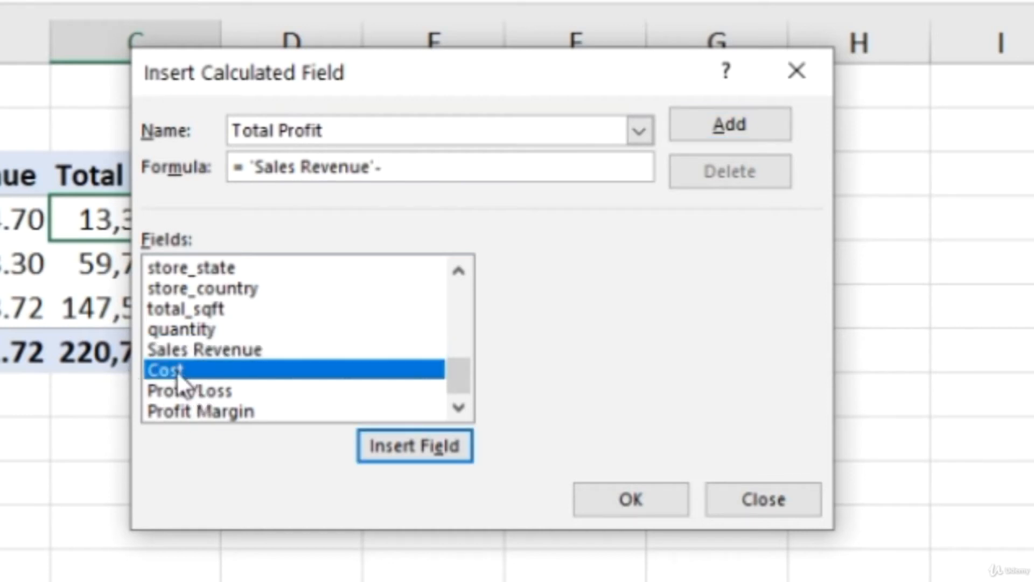
pyautogui.click(424, 449)
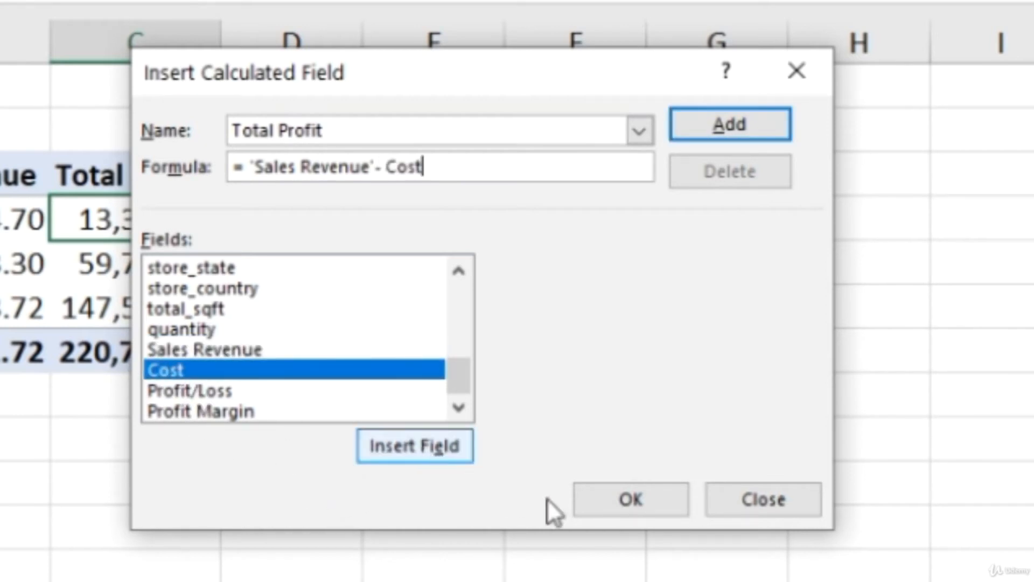
pyautogui.click(631, 503)
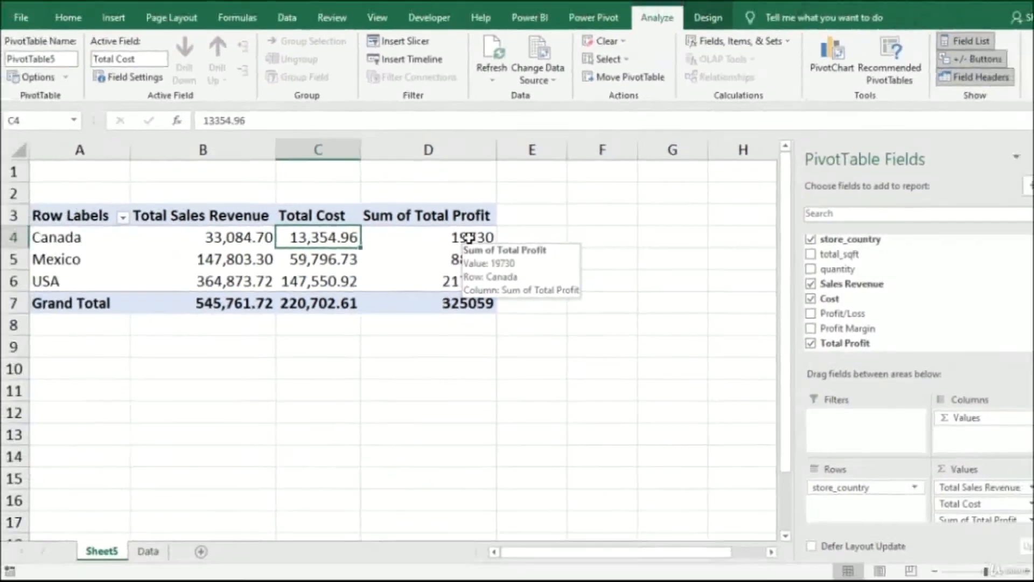
# - Format the Total Profit value field as a number with a thousands separator and two decimal places
pyautogui.click(470, 238)
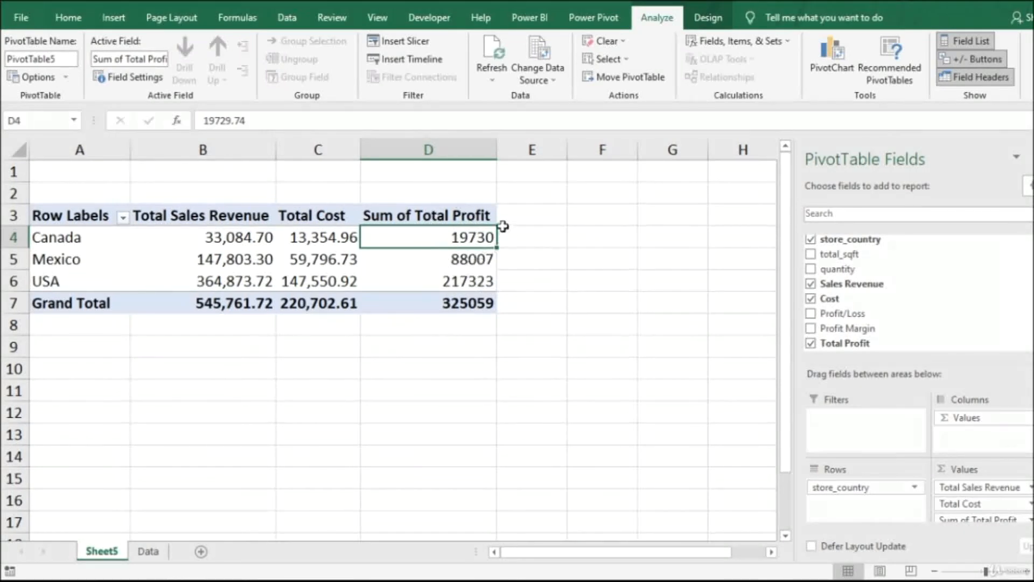
pyautogui.scroll(-2, 846, 291)
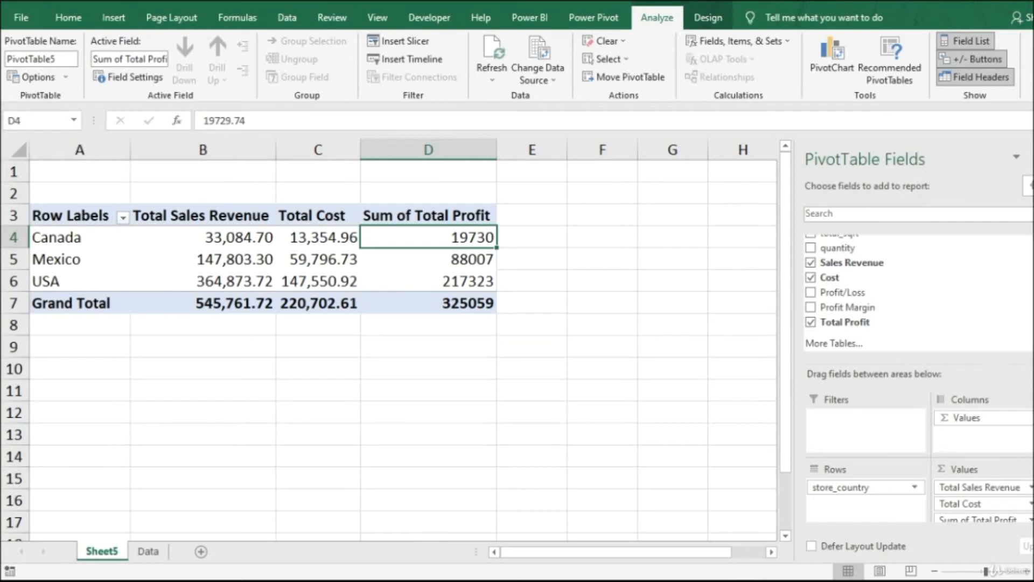
pyautogui.scroll(-1, 984, 501)
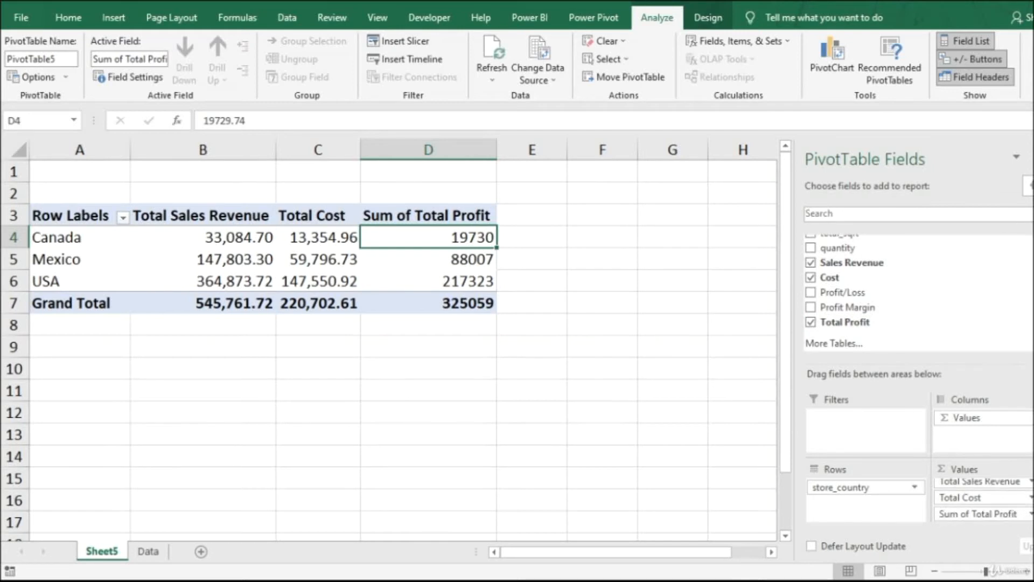
pyautogui.click(1030, 515)
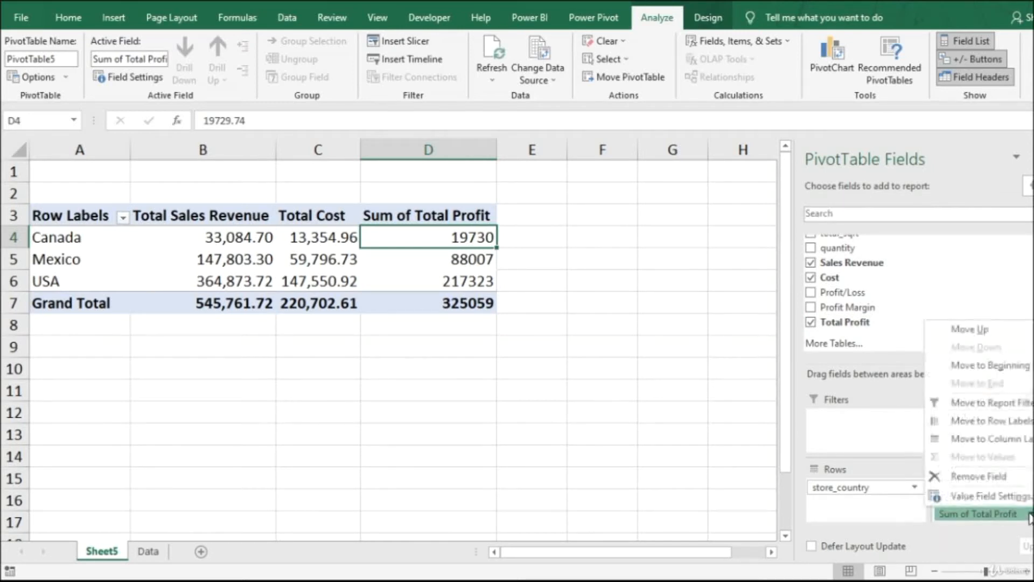
pyautogui.click(967, 493)
pyautogui.moveTo(488, 162); pyautogui.dragTo(652, 126)
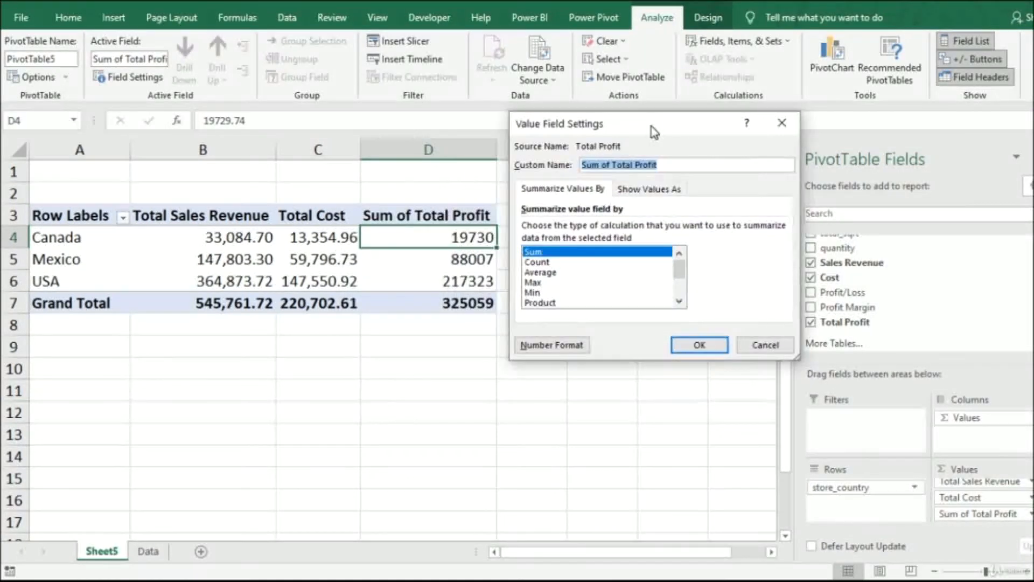
pyautogui.click(552, 345)
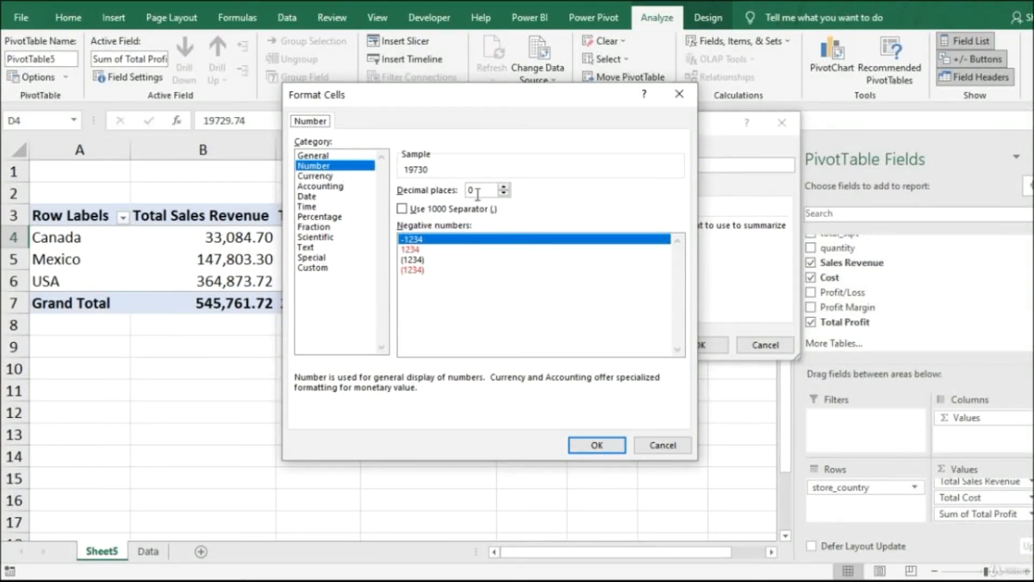
pyautogui.click(402, 209)
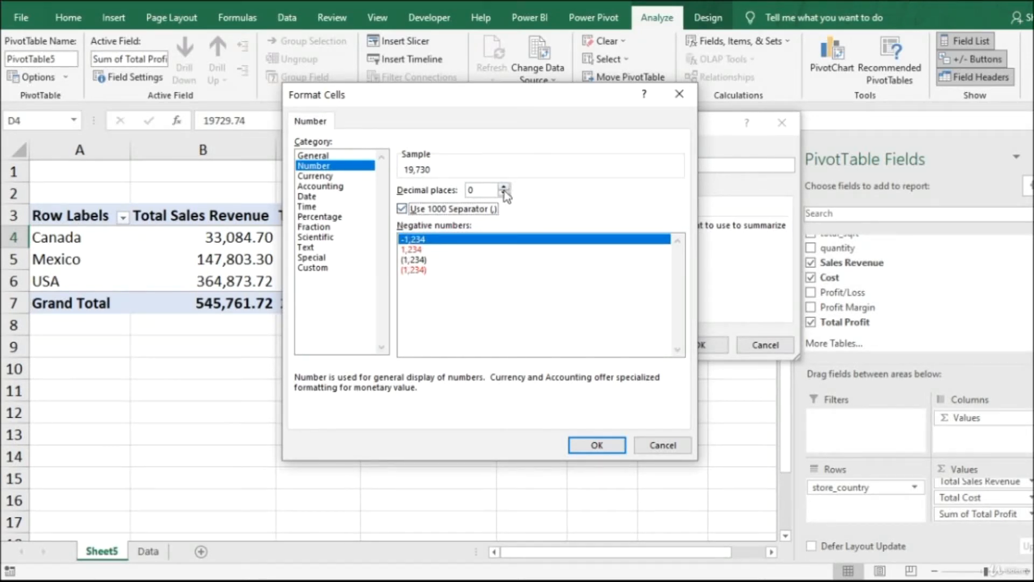
pyautogui.click(596, 444)
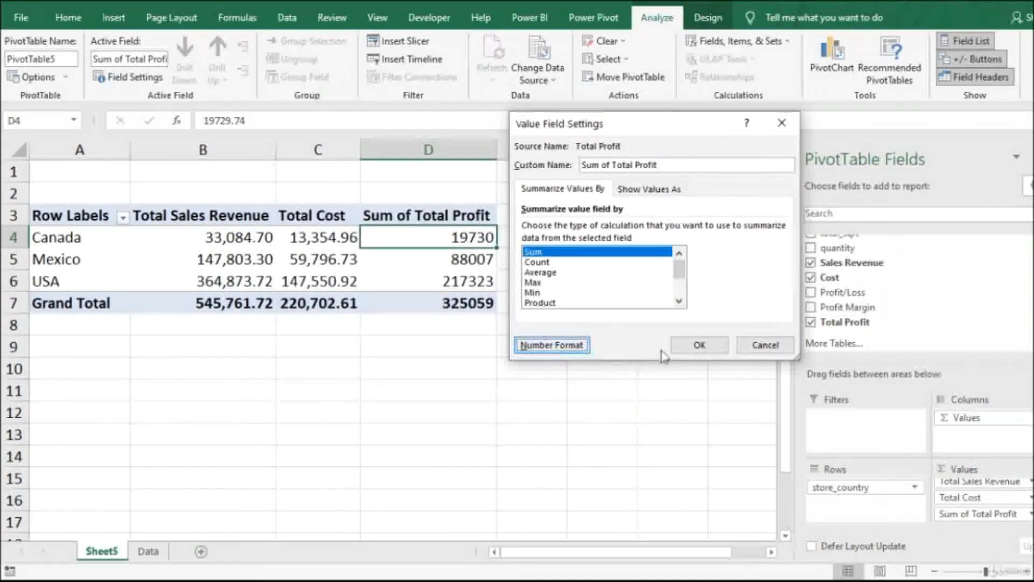
pyautogui.click(685, 342)
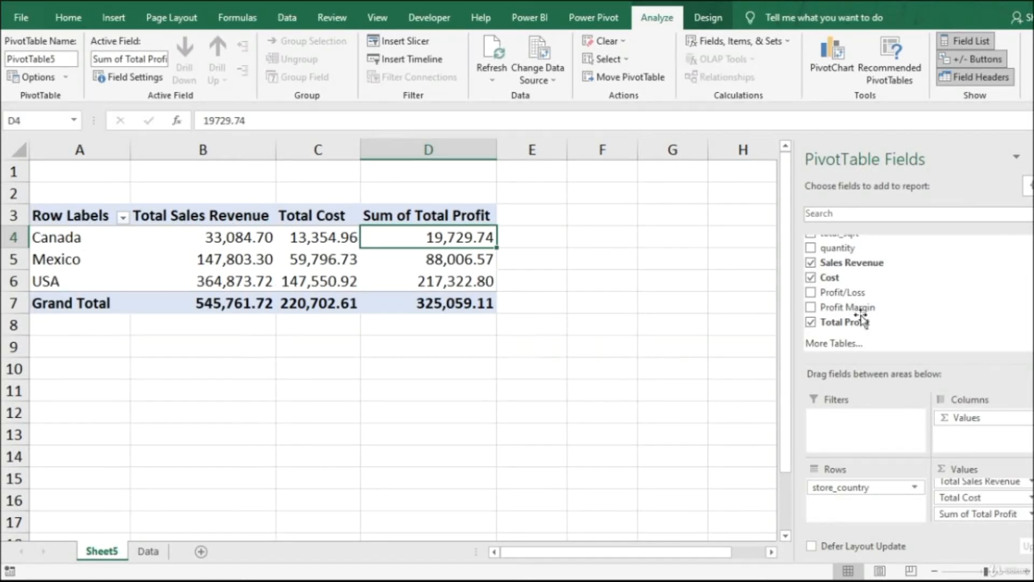
# - Add store_state beneath store_country in the PivotTable rows and check the profit for USA and its states
pyautogui.scroll(2, 916, 291)
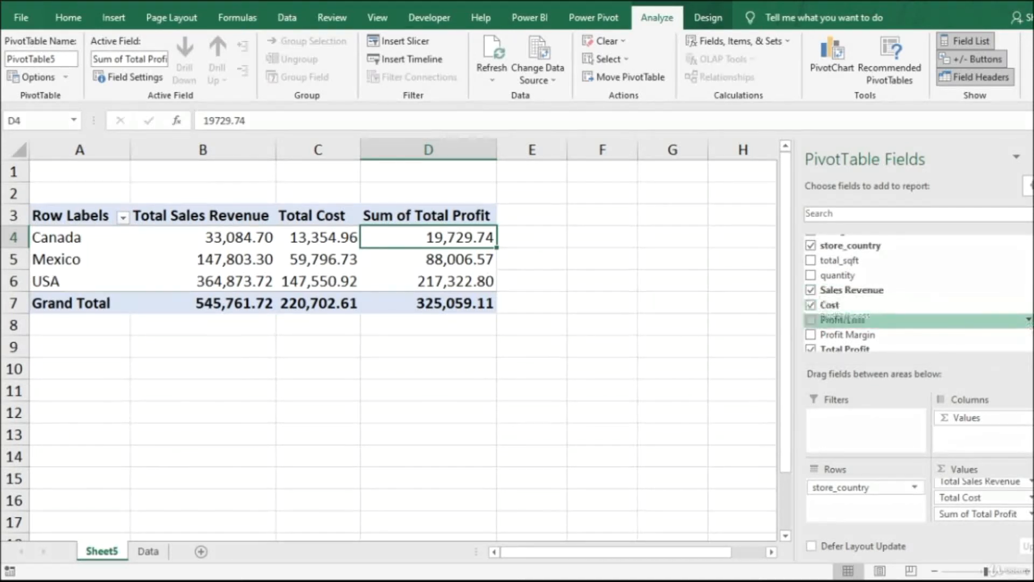
pyautogui.scroll(2, 916, 312)
pyautogui.moveTo(842, 258); pyautogui.dragTo(869, 504)
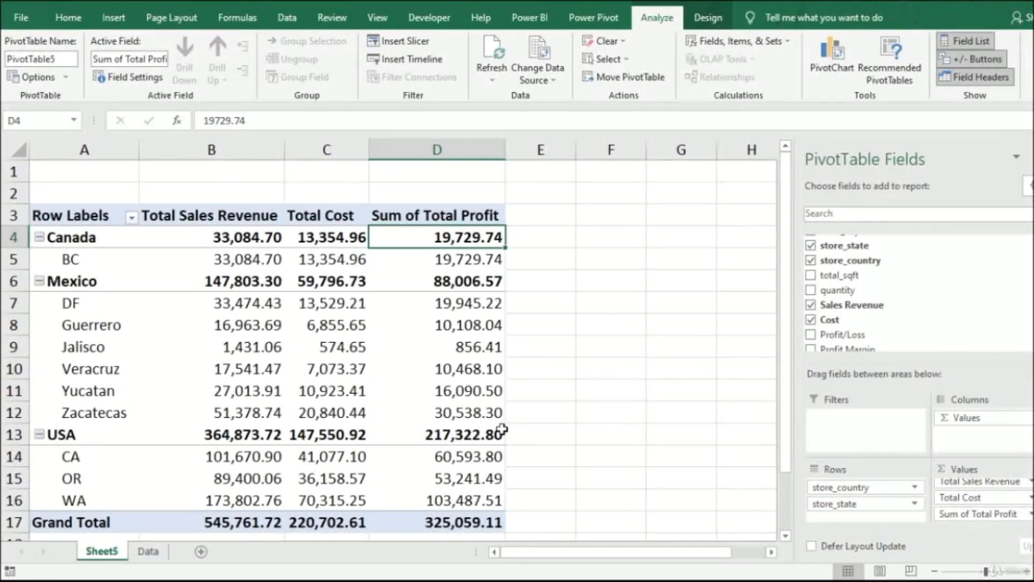
pyautogui.click(462, 438)
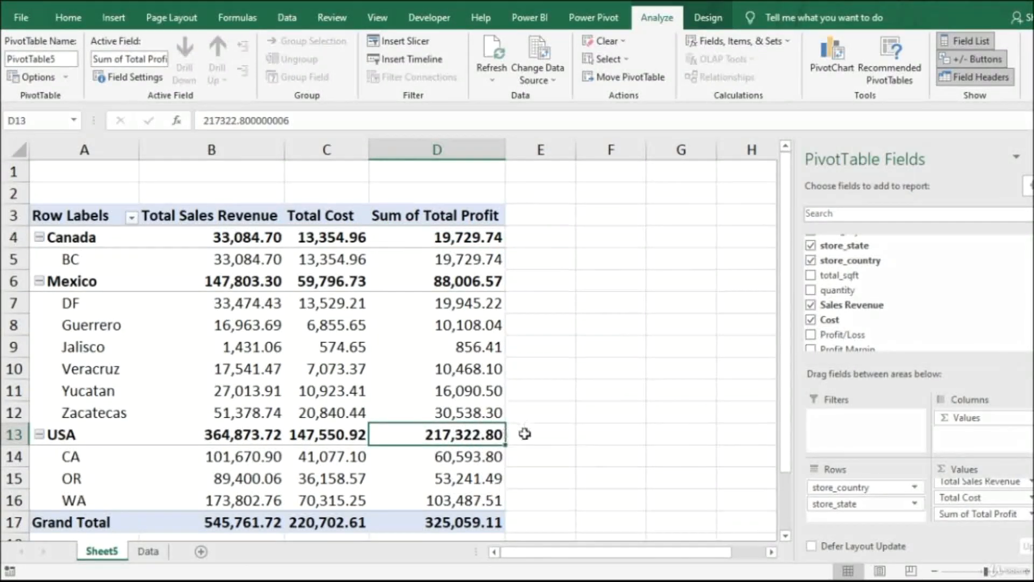
pyautogui.click(487, 457)
pyautogui.click(469, 481)
pyautogui.click(464, 500)
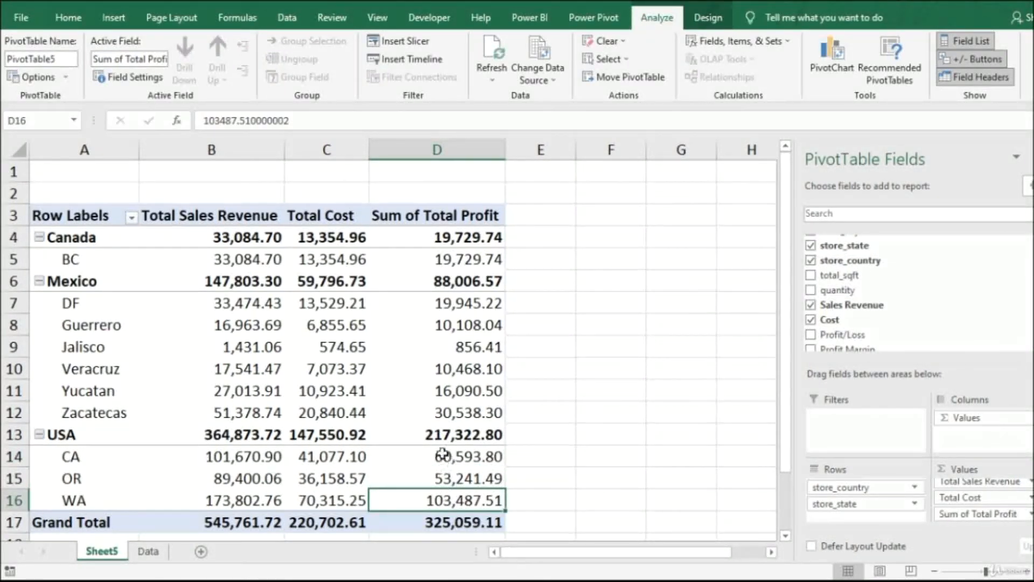
pyautogui.moveTo(457, 428)
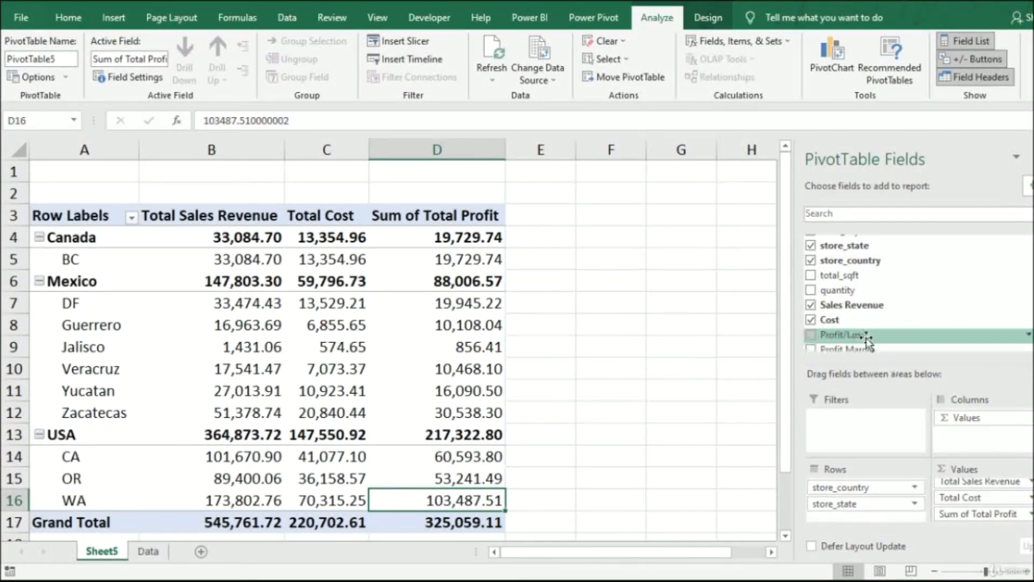
# - Add store_city beneath store_state in the PivotTable rows and check the profit for BC and its cities
pyautogui.scroll(2, 850, 260)
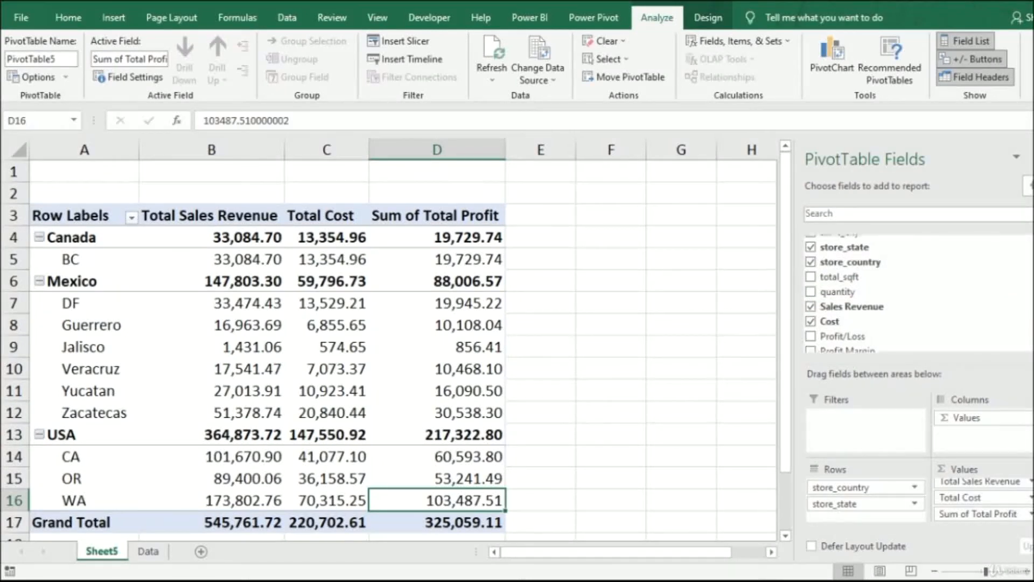
pyautogui.moveTo(850, 260); pyautogui.dragTo(878, 515)
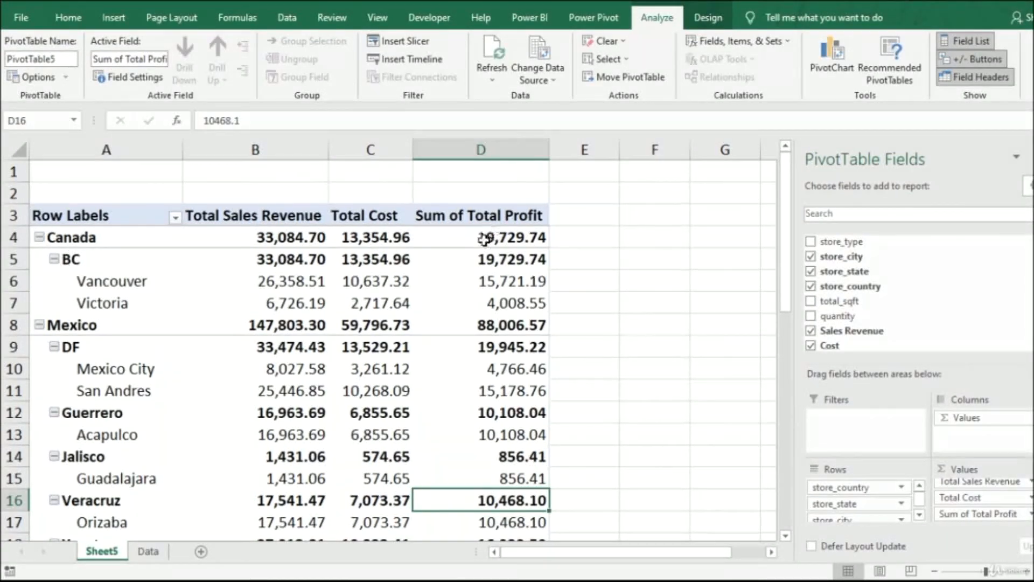
pyautogui.moveTo(431, 248)
pyautogui.click(497, 260)
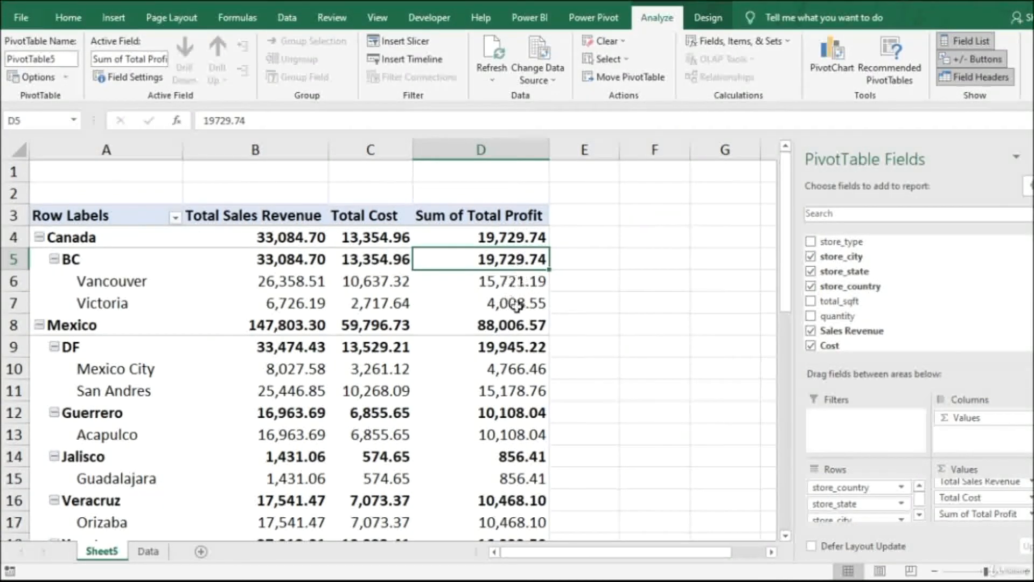
pyautogui.moveTo(508, 319)
# - Replace the store country, state and city row fields with Product_brand and review the profit per brand
pyautogui.moveTo(862, 488); pyautogui.dragTo(776, 492)
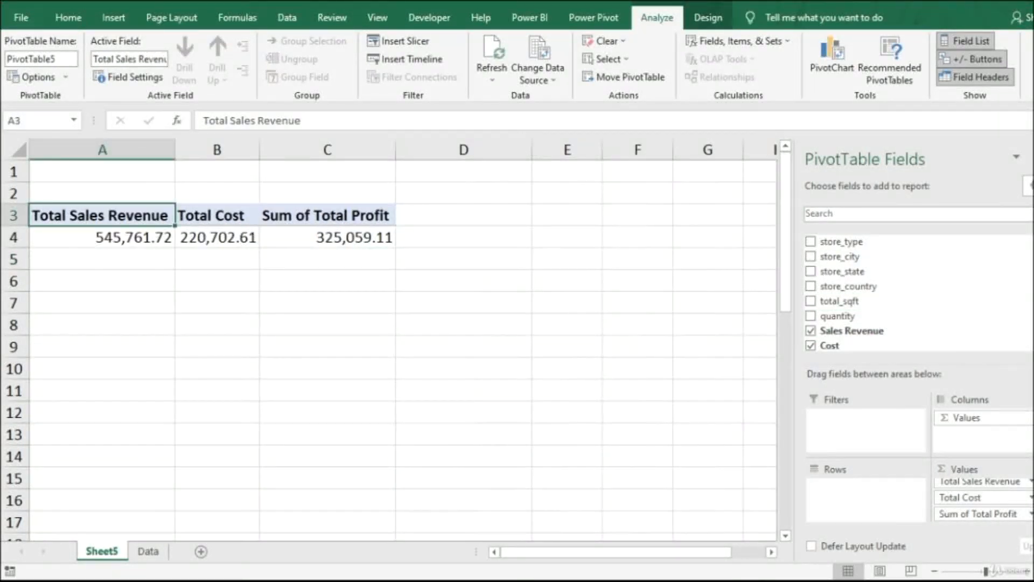
pyautogui.scroll(8, 862, 294)
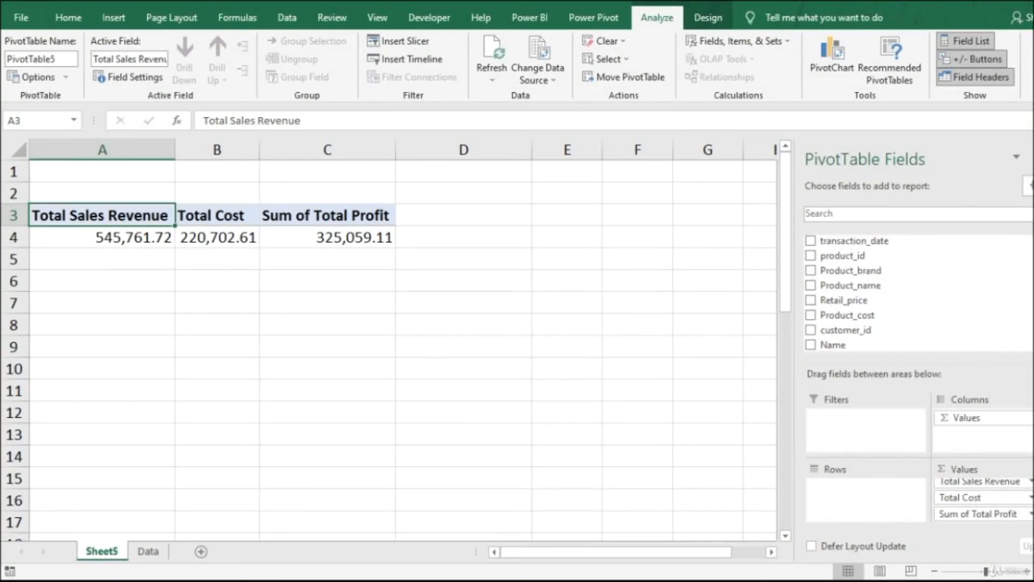
pyautogui.moveTo(851, 271); pyautogui.dragTo(865, 508)
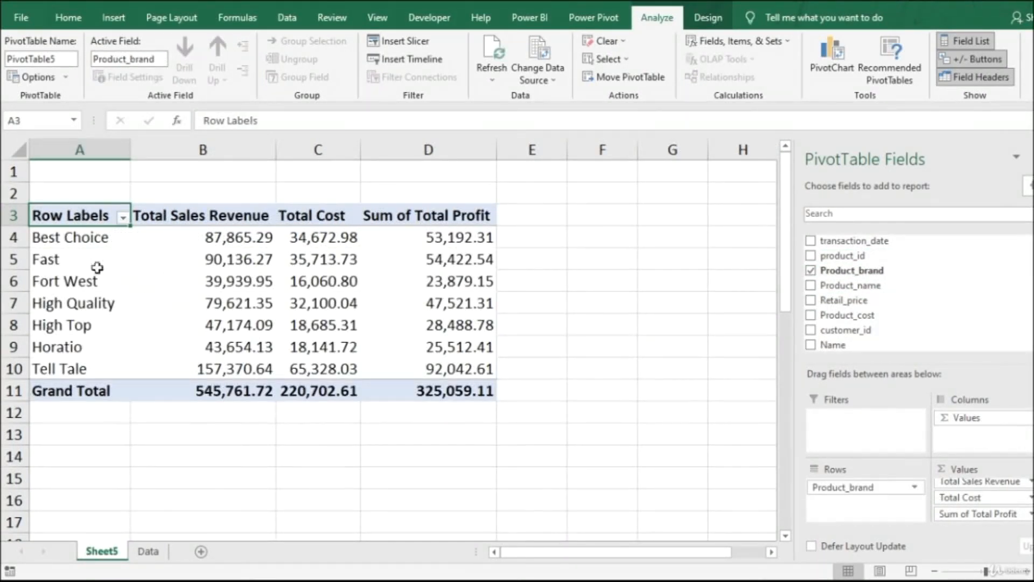
pyautogui.moveTo(205, 263)
pyautogui.moveTo(465, 237)
pyautogui.moveTo(469, 396)
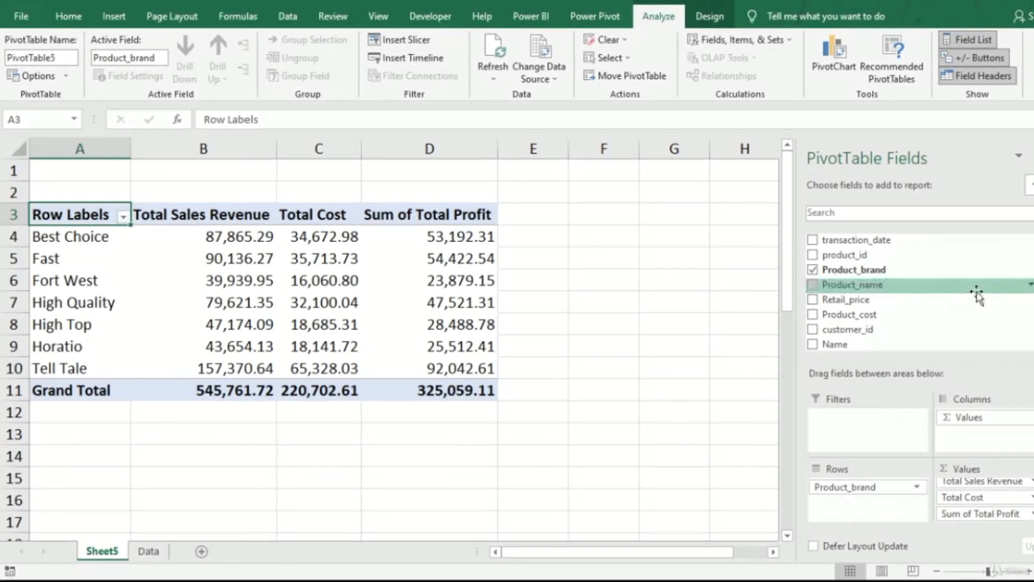
# - Add the source data's Profit/Loss field to the PivotTable values beside Total Profit for comparison
pyautogui.scroll(-5, 917, 318)
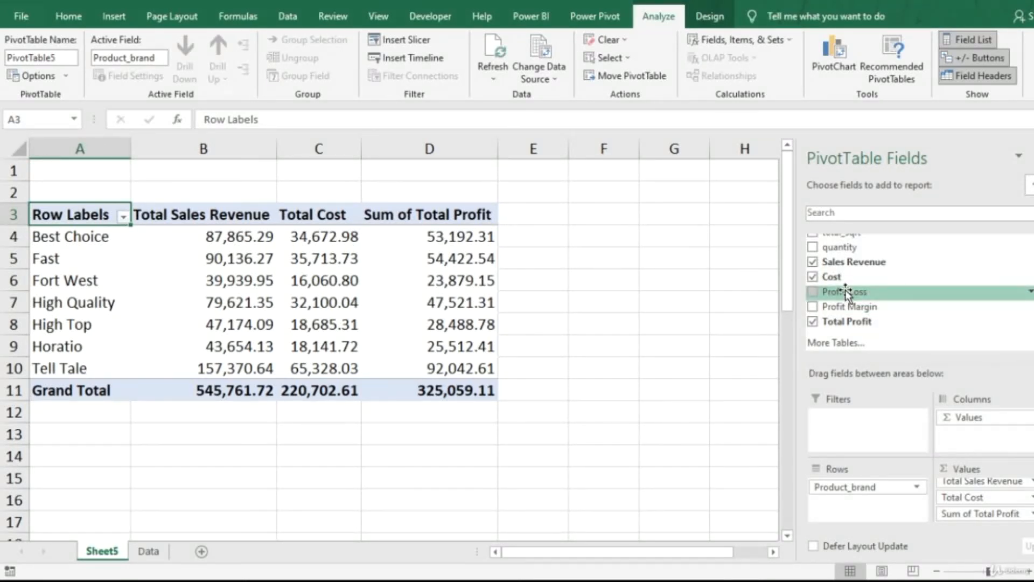
pyautogui.moveTo(846, 294); pyautogui.dragTo(998, 520)
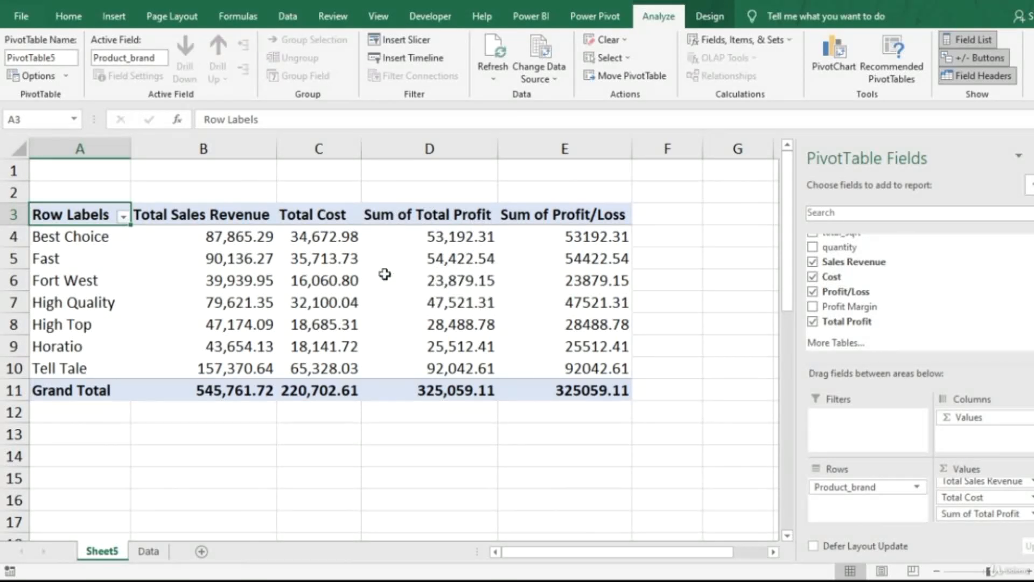
pyautogui.moveTo(386, 274)
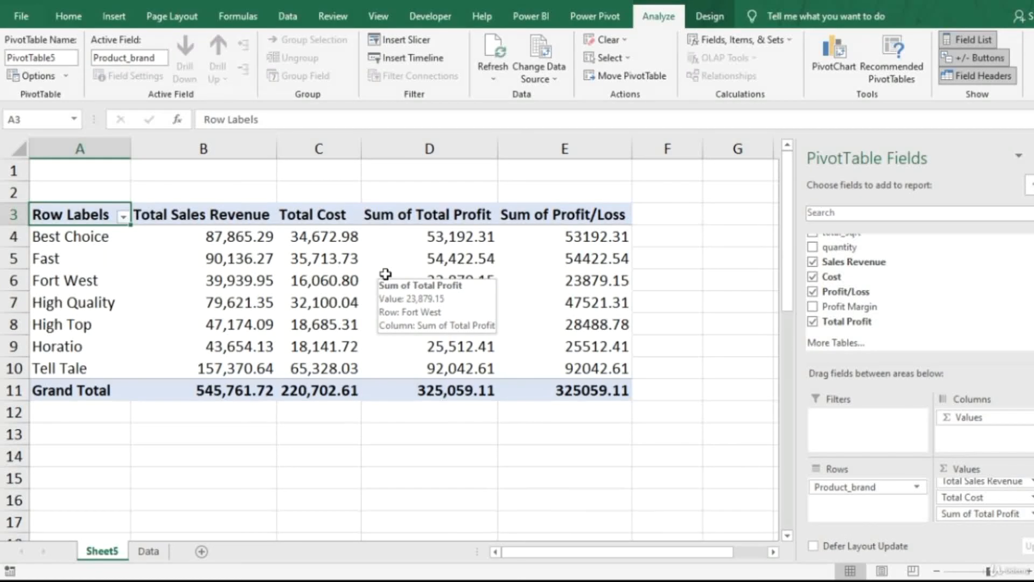